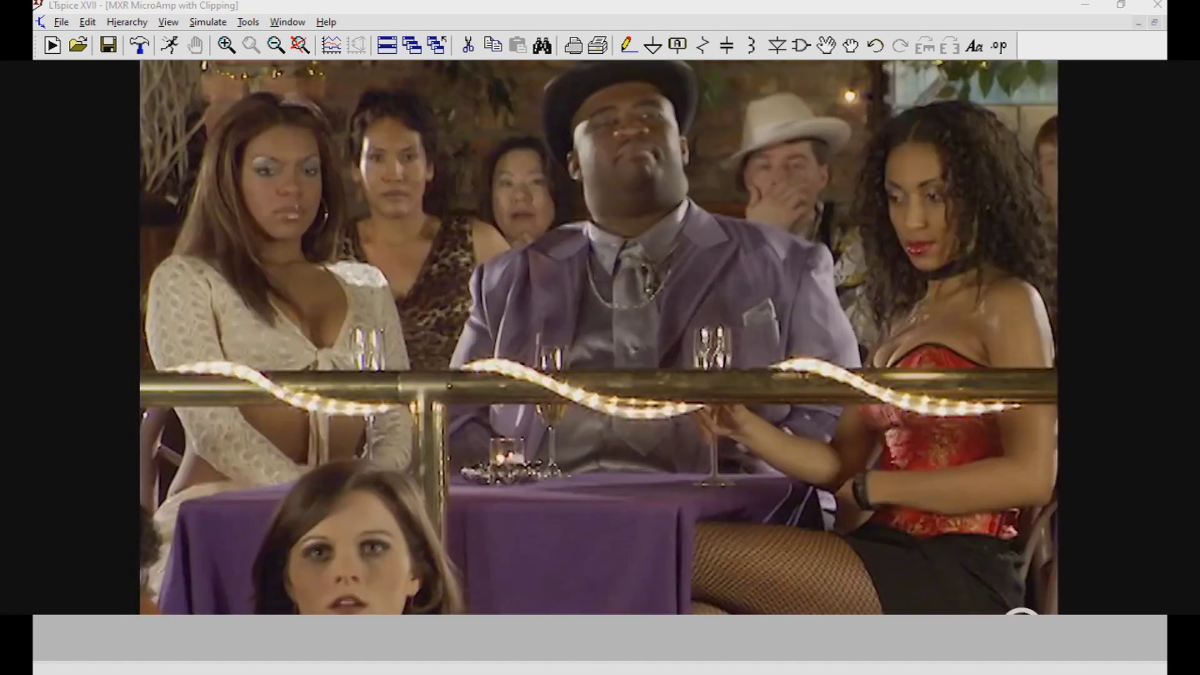
Place two diodes with opposite orientations side by side below the output line, between R9 and the VOL resistor.
{"action": "key", "text": "F9"}
{"action": "key", "text": "d"}
{"action": "left_click", "coordinate": [931, 445]}
{"action": "key", "text": "ctrl+r"}
{"action": "key", "text": "ctrl+r"}
{"action": "left_click", "coordinate": [1017, 459]}
Wire the upper ends of the two diodes together and to the output line, and connect their lower ends to ground.
{"action": "left_click", "coordinate": [628, 45]}
{"action": "left_click", "coordinate": [931, 437]}
{"action": "left_click", "coordinate": [1019, 436]}
{"action": "left_click", "coordinate": [930, 495]}
{"action": "left_click", "coordinate": [1020, 494]}
{"action": "key", "text": "F3"}
{"action": "left_click", "coordinate": [979, 436]}
{"action": "left_click", "coordinate": [979, 427]}
{"action": "key", "text": "Escape"}
Assign the 1N4148 diode model to both D2 and D3.
{"action": "right_click", "coordinate": [930, 460]}
{"action": "left_click", "coordinate": [663, 309]}
{"action": "left_click", "coordinate": [761, 260]}
{"action": "right_click", "coordinate": [1020, 460]}
{"action": "left_click", "coordinate": [663, 309]}
{"action": "left_click", "coordinate": [760, 259]}
Move diode D2 farther away from D3, toward R9.
{"action": "left_click", "coordinate": [850, 45]}
{"action": "left_click", "coordinate": [930, 461]}
{"action": "left_click", "coordinate": [898, 461]}
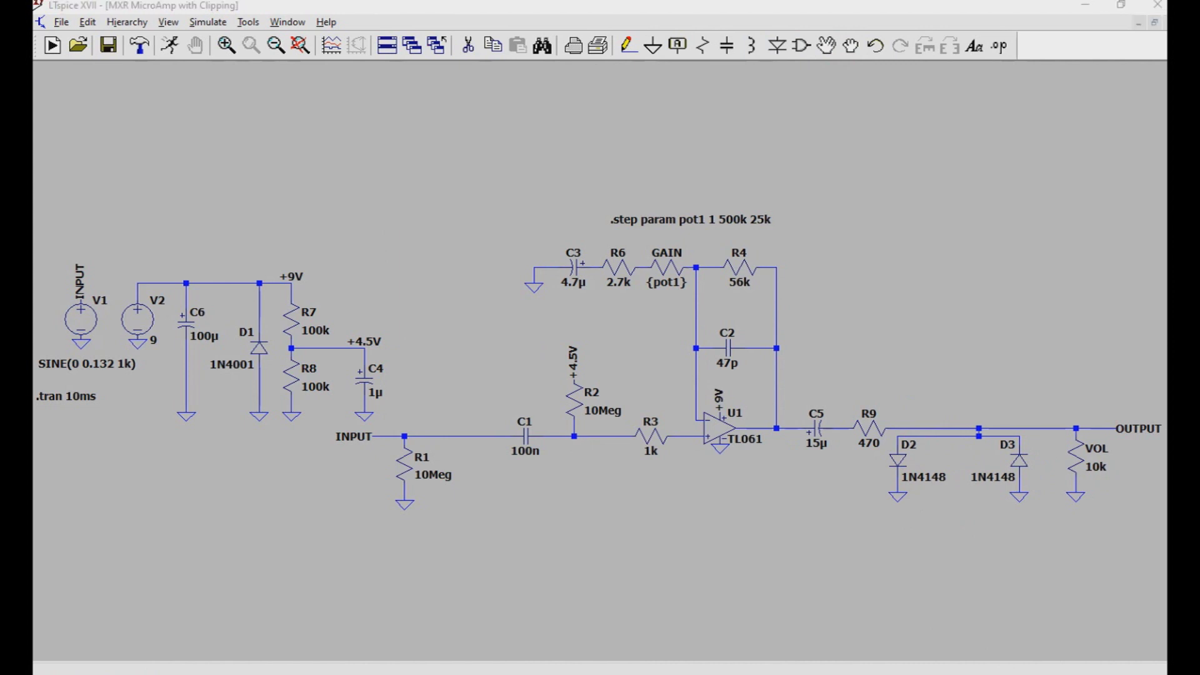
Set the sine amplitude of voltage source V1 to 0.5 V.
{"action": "right_click", "coordinate": [75, 316]}
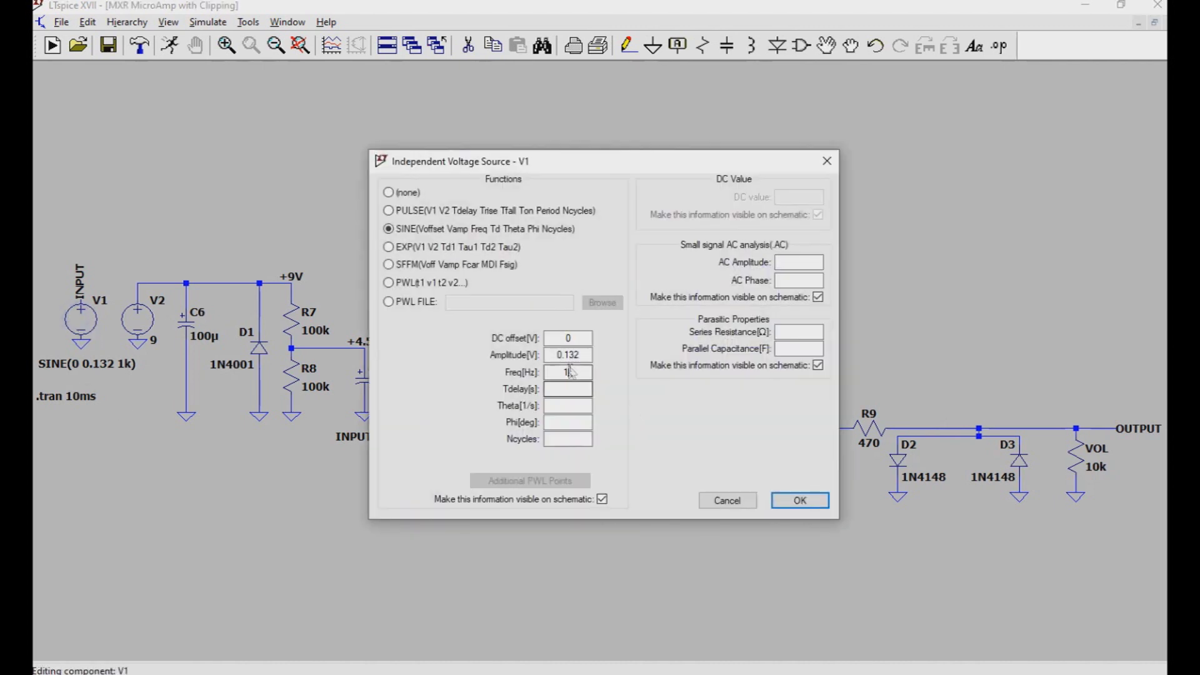
{"action": "left_click_drag", "start_coordinate": [564, 355], "coordinate": [629, 375]}
{"action": "type", "text": "5"}
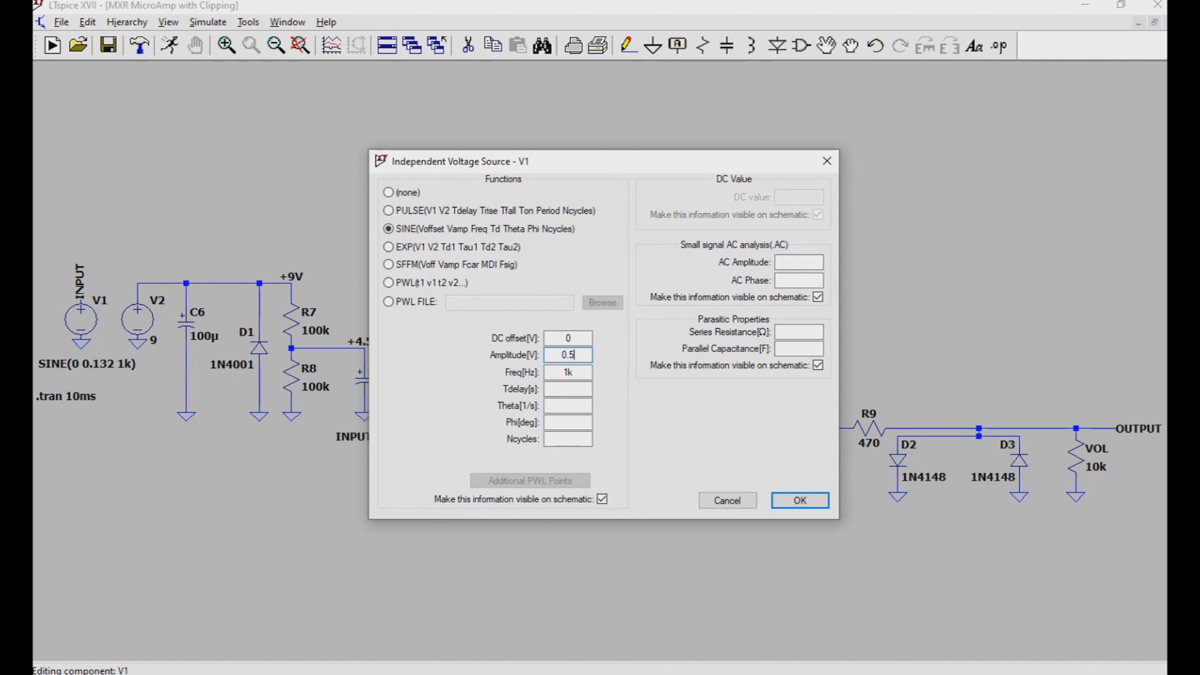
{"action": "left_click", "coordinate": [815, 505]}
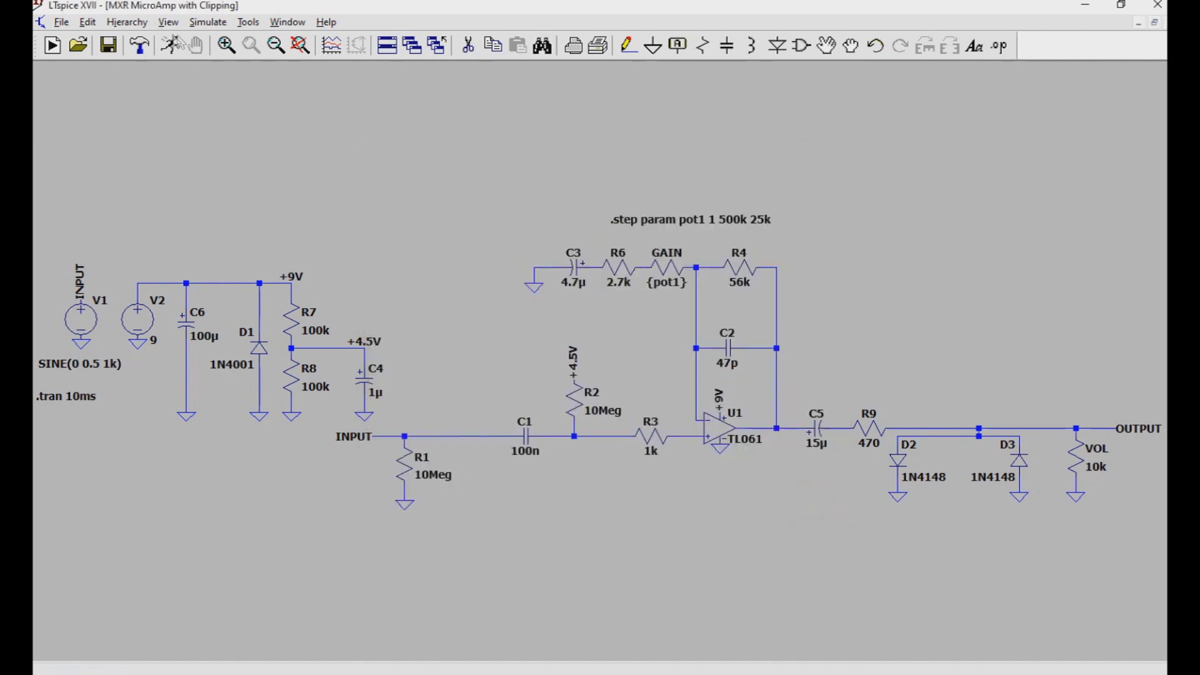
Run the transient simulation and plot the voltages at the INPUT and OUTPUT nodes.
{"action": "left_click", "coordinate": [199, 26]}
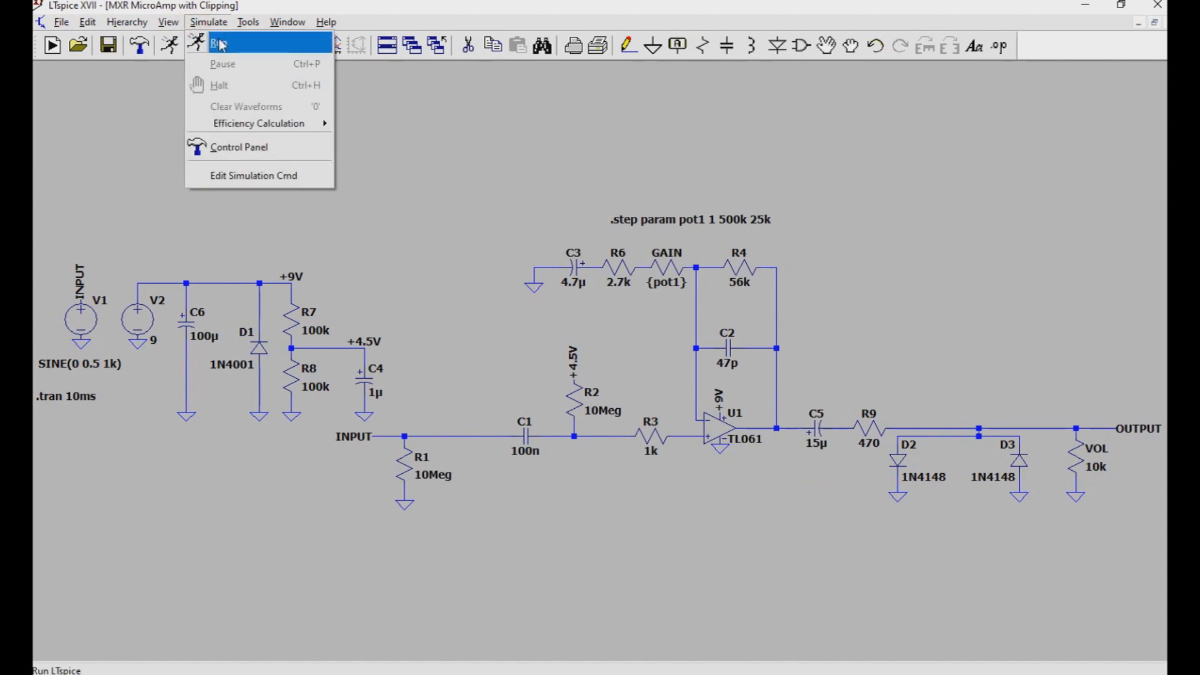
{"action": "left_click", "coordinate": [221, 43]}
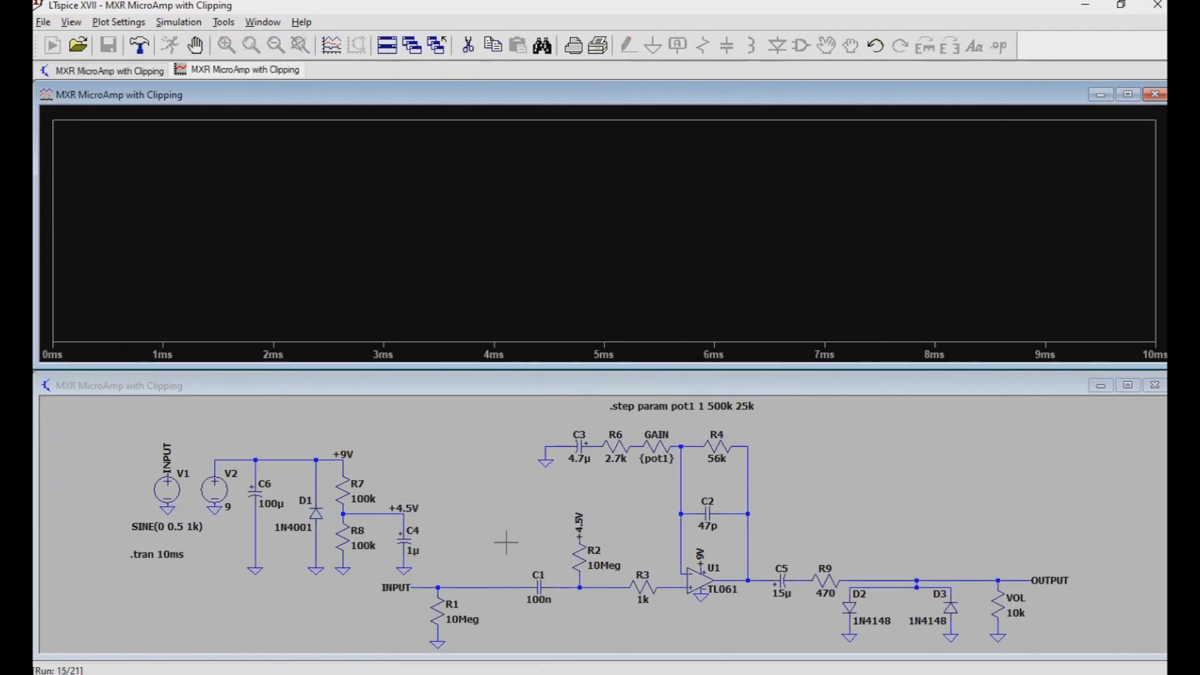
{"action": "left_click", "coordinate": [472, 584]}
{"action": "left_click", "coordinate": [468, 587]}
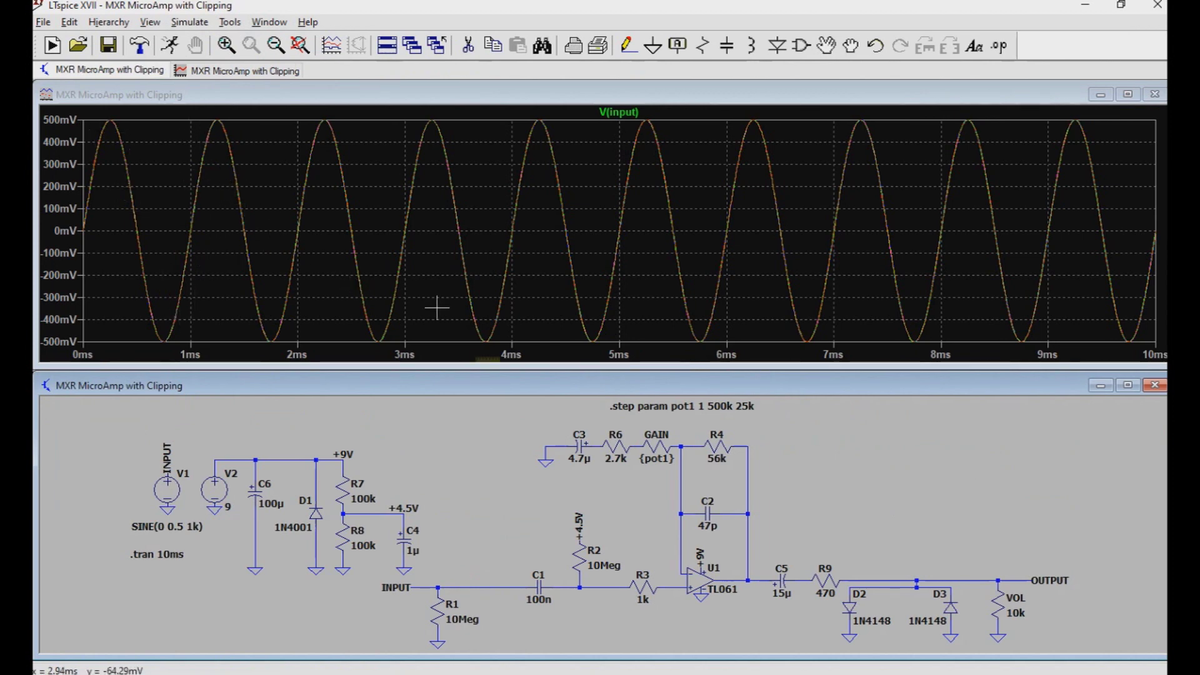
{"action": "left_click", "coordinate": [1023, 578]}
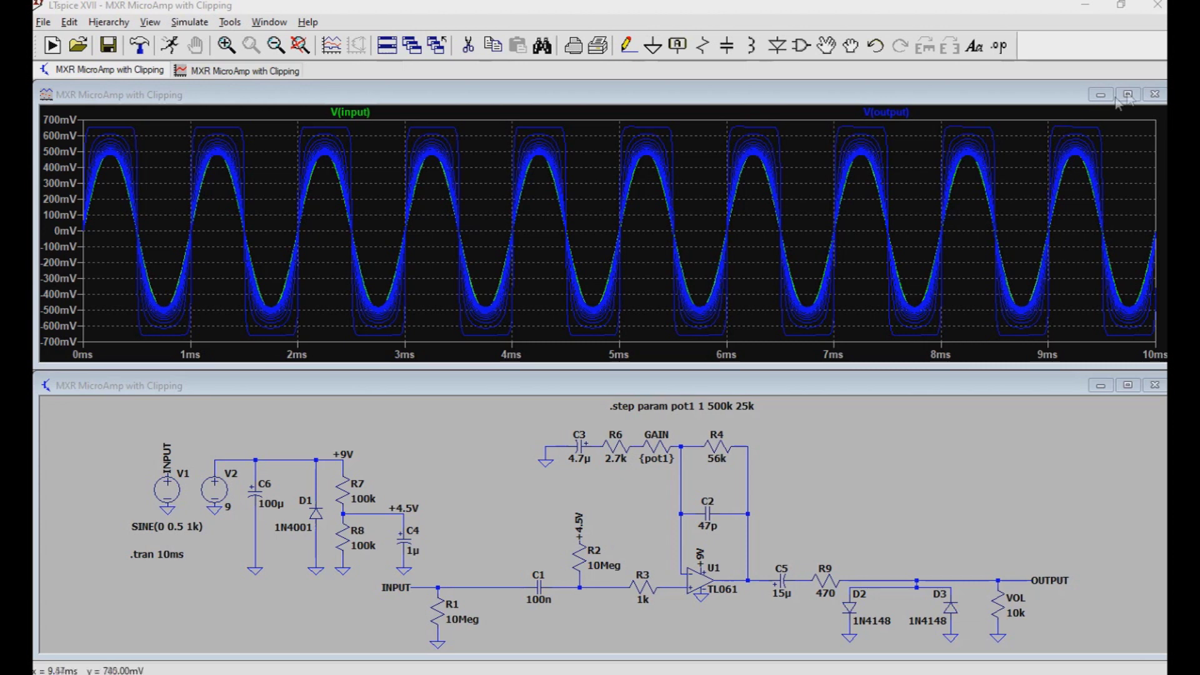
Close the waveform plot and set the small-signal AC amplitude of source V1 to 1.
{"action": "left_click", "coordinate": [1154, 95]}
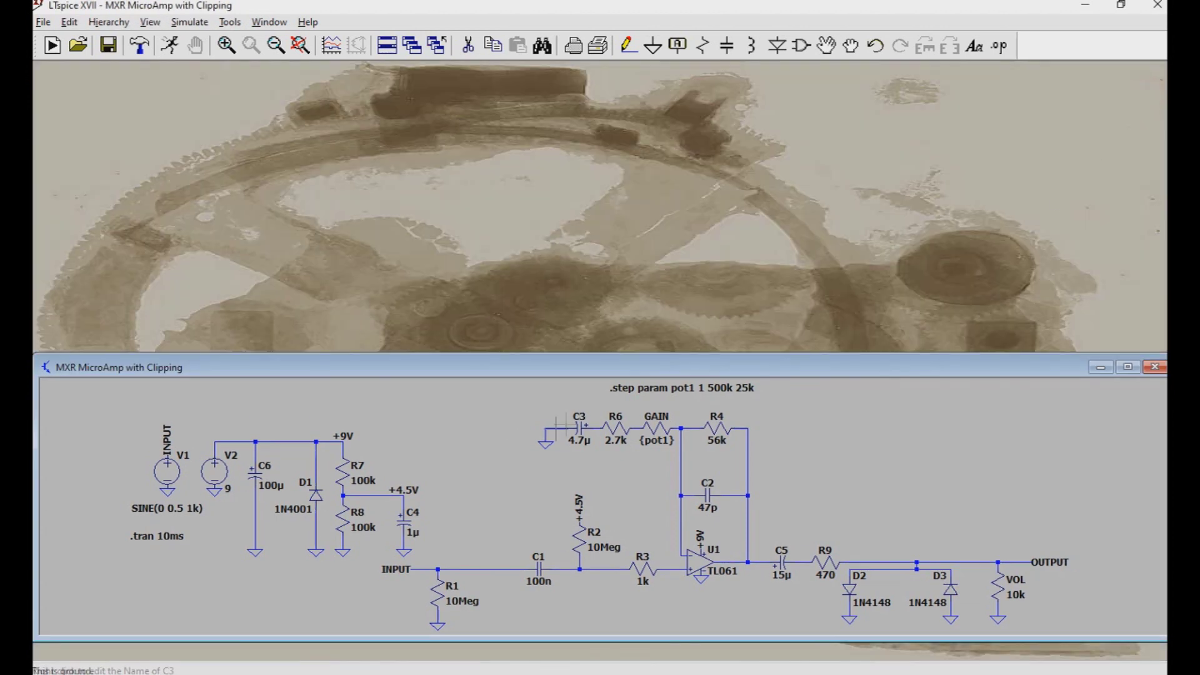
{"action": "right_click", "coordinate": [178, 473]}
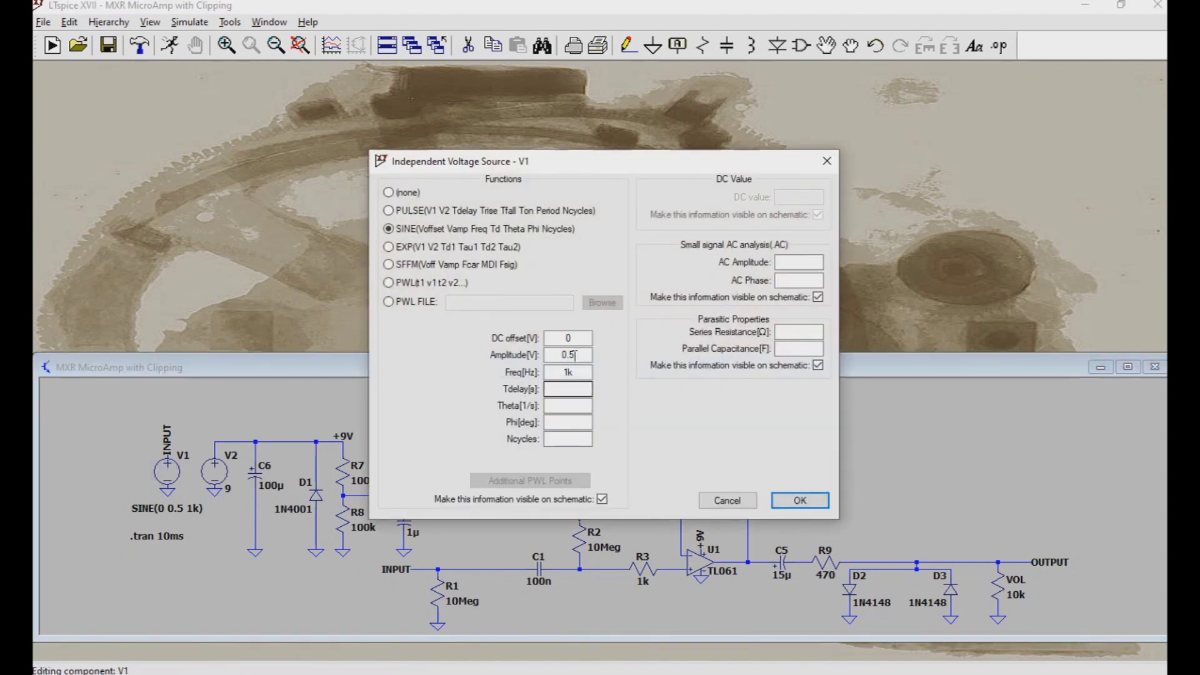
{"action": "left_click", "coordinate": [794, 263]}
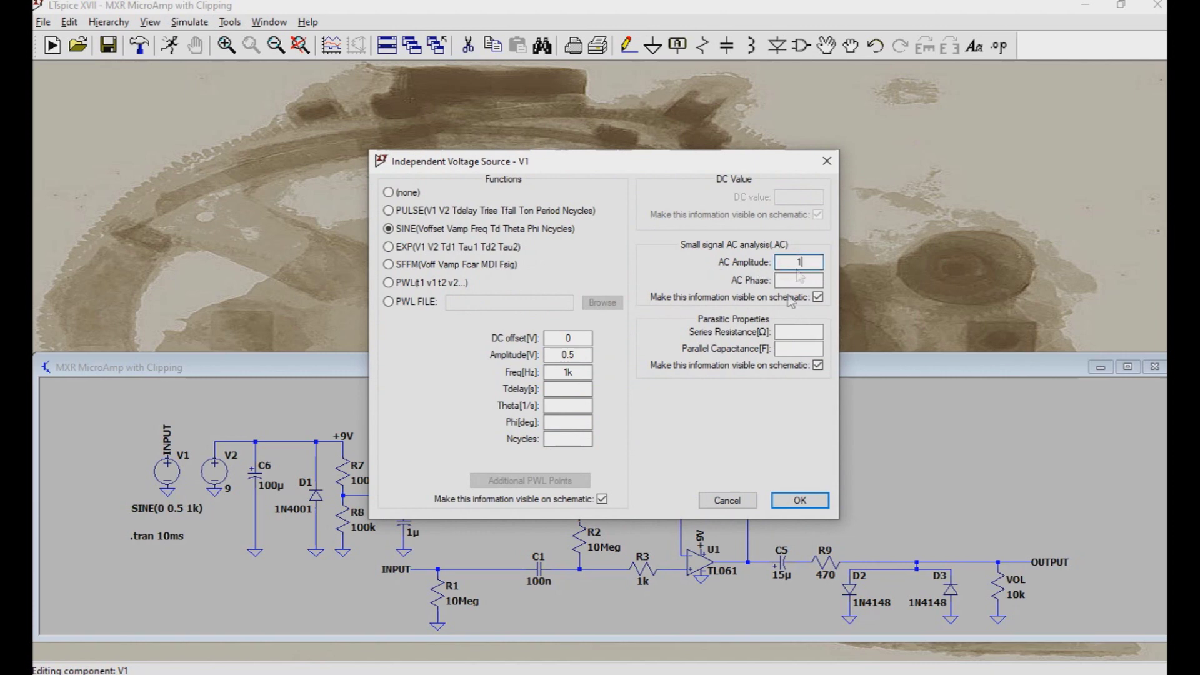
{"action": "left_click", "coordinate": [801, 500]}
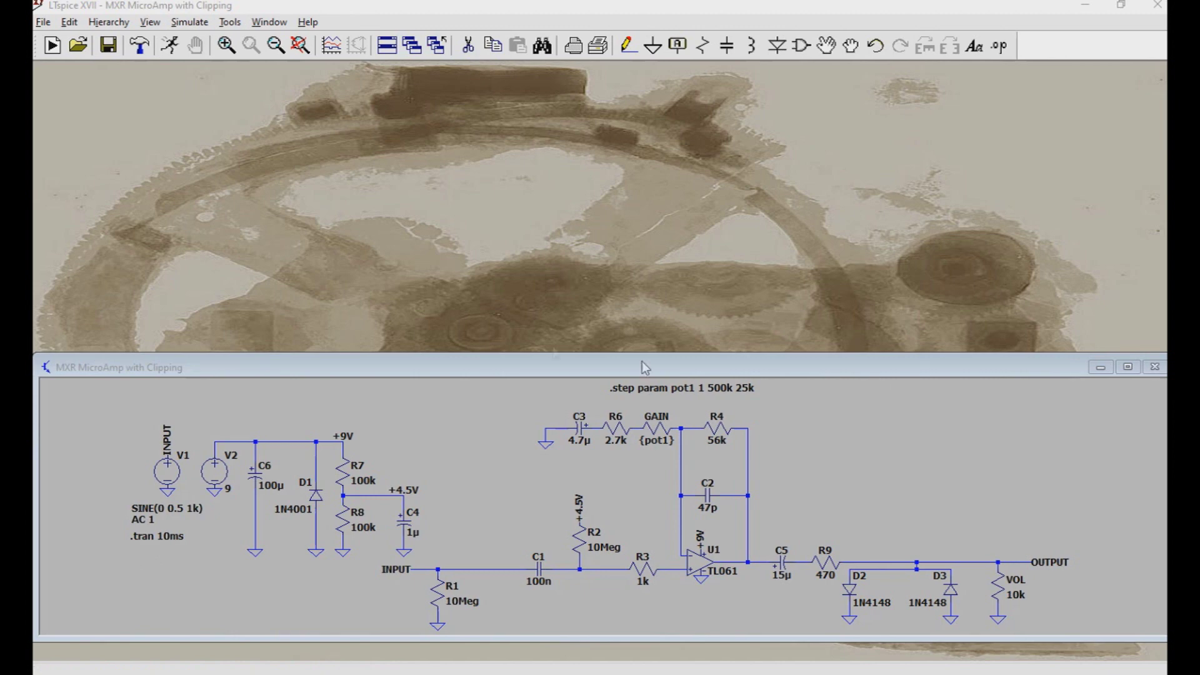
Change the simulation command to an AC analysis with a decade sweep, 101 points per decade, from 1k to 1Meg.
{"action": "left_click", "coordinate": [186, 23]}
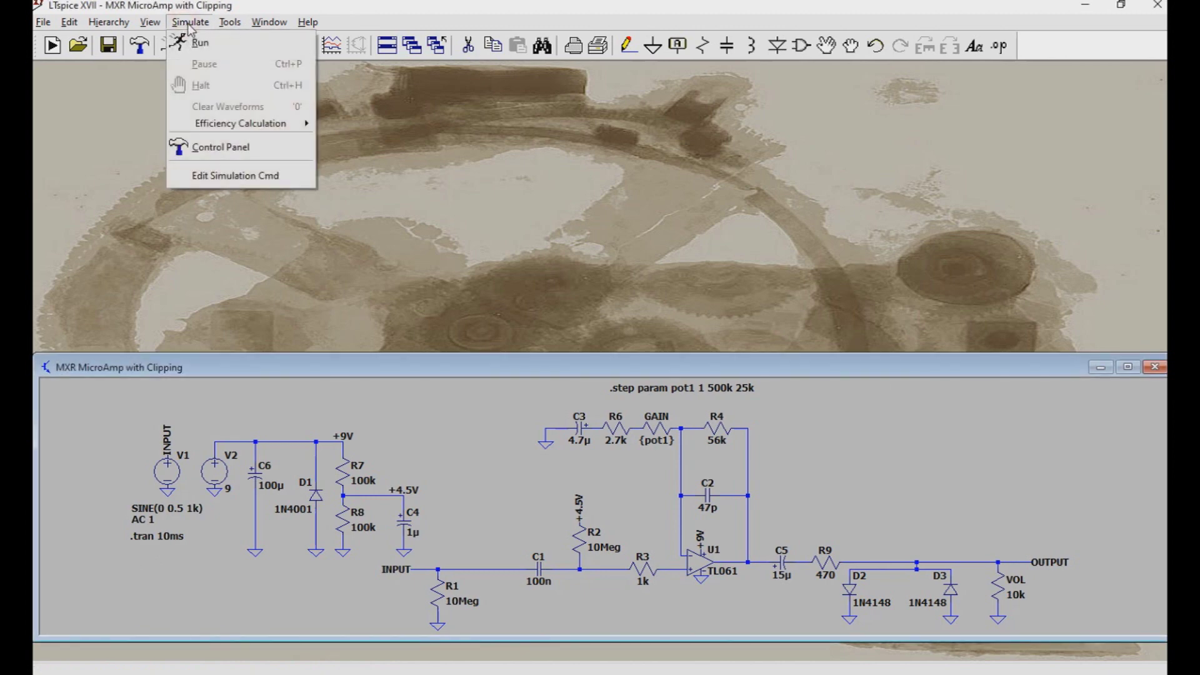
{"action": "left_click", "coordinate": [242, 177]}
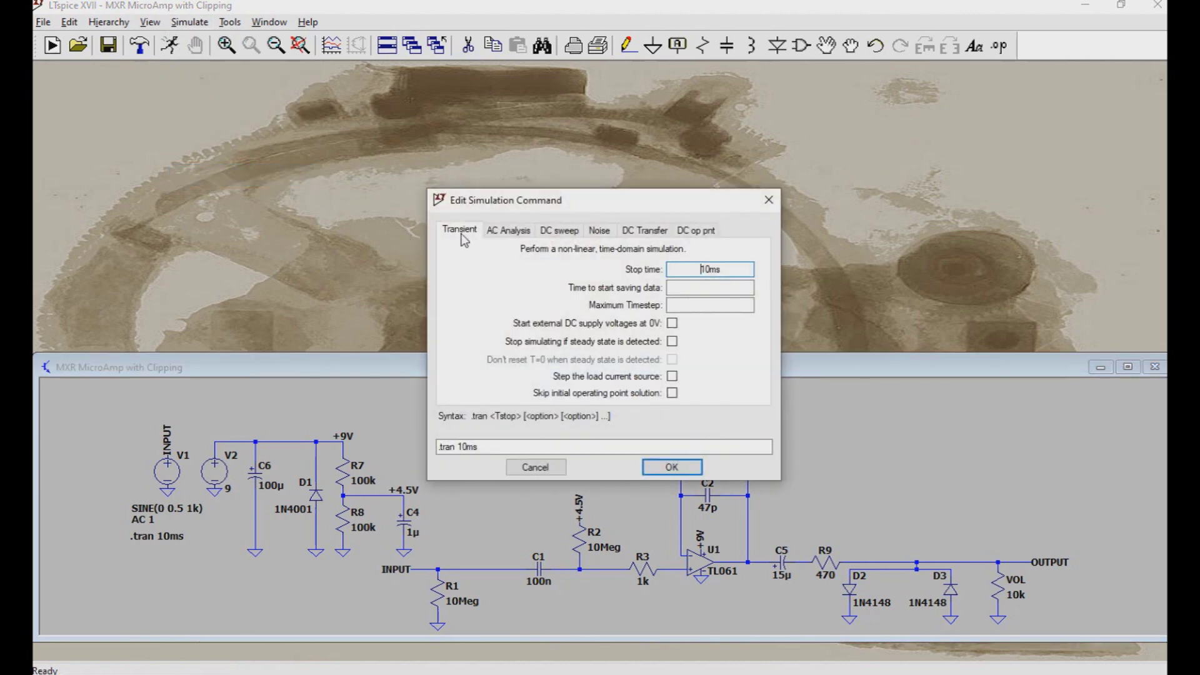
{"action": "left_click", "coordinate": [503, 232]}
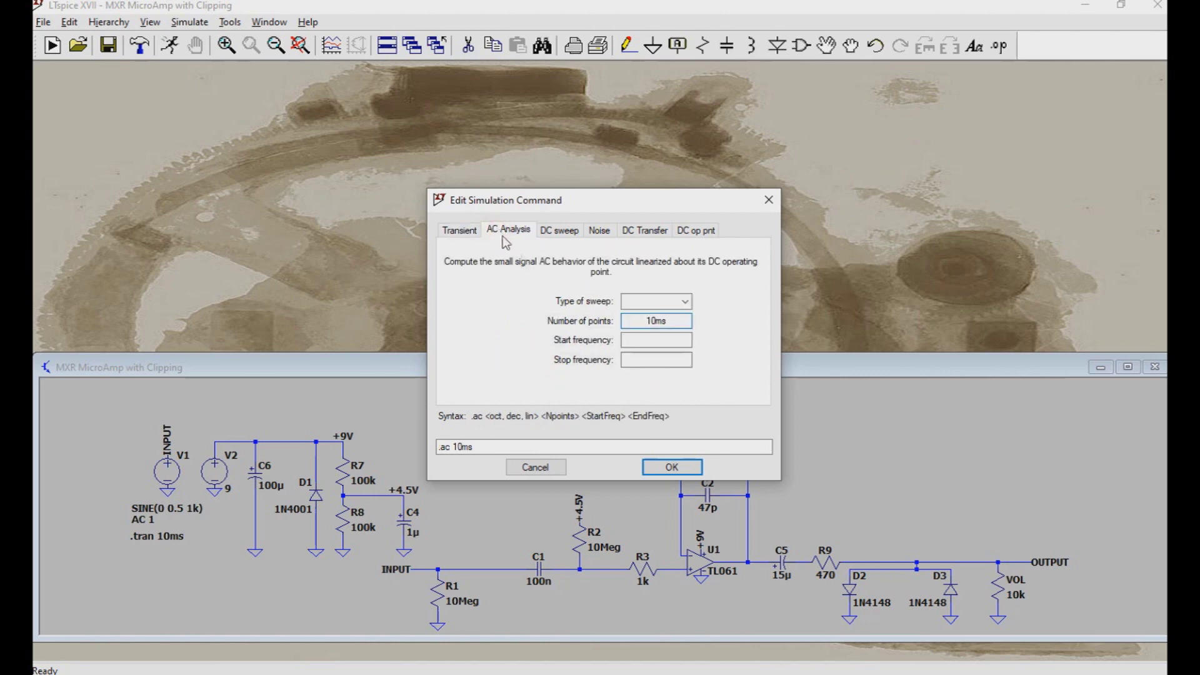
{"action": "left_click", "coordinate": [685, 301]}
{"action": "left_click", "coordinate": [669, 329]}
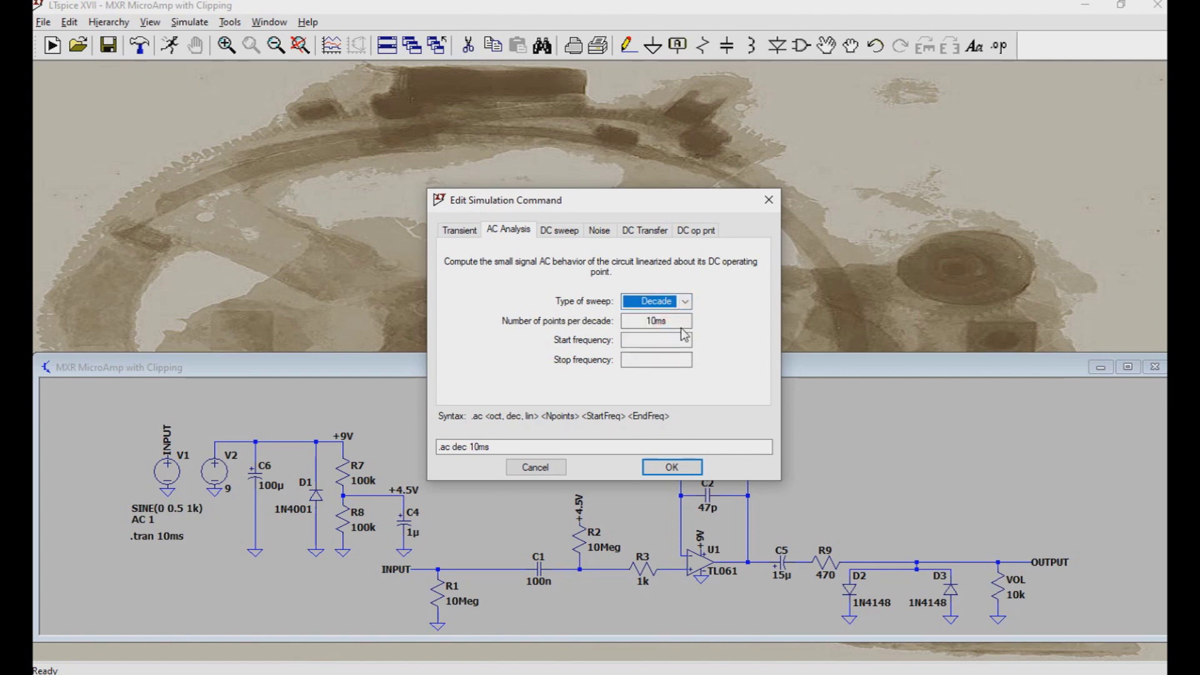
{"action": "key", "text": "Tab"}
{"action": "type", "text": "1"}
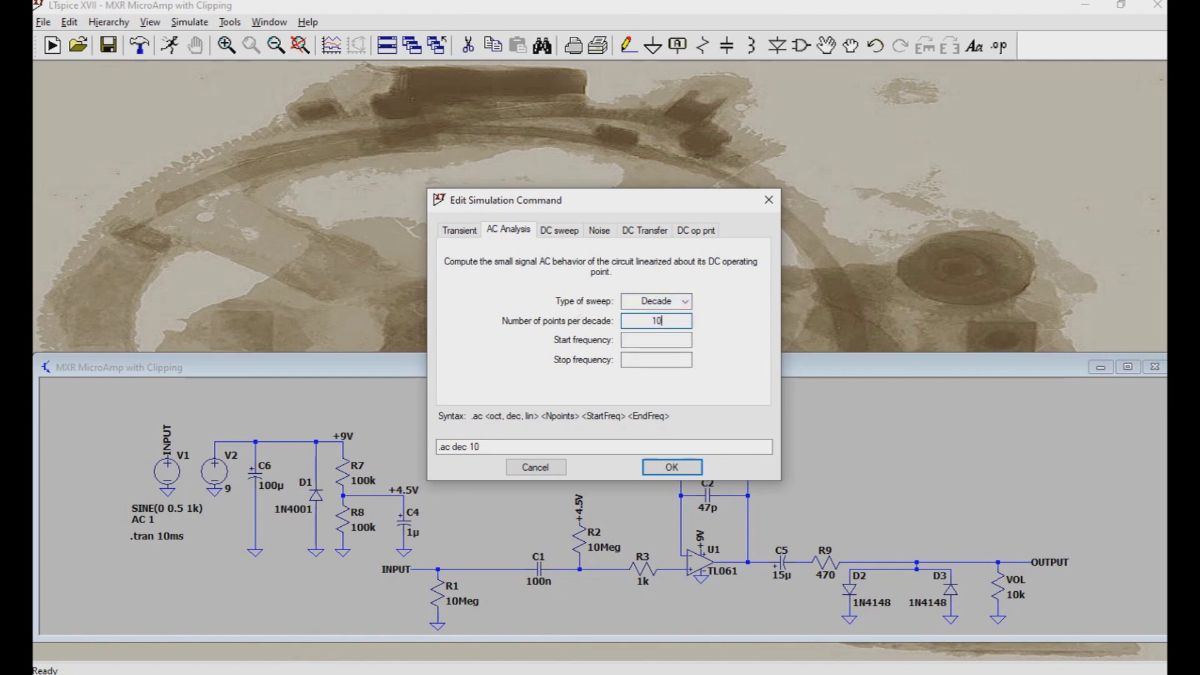
{"action": "left_click", "coordinate": [683, 343]}
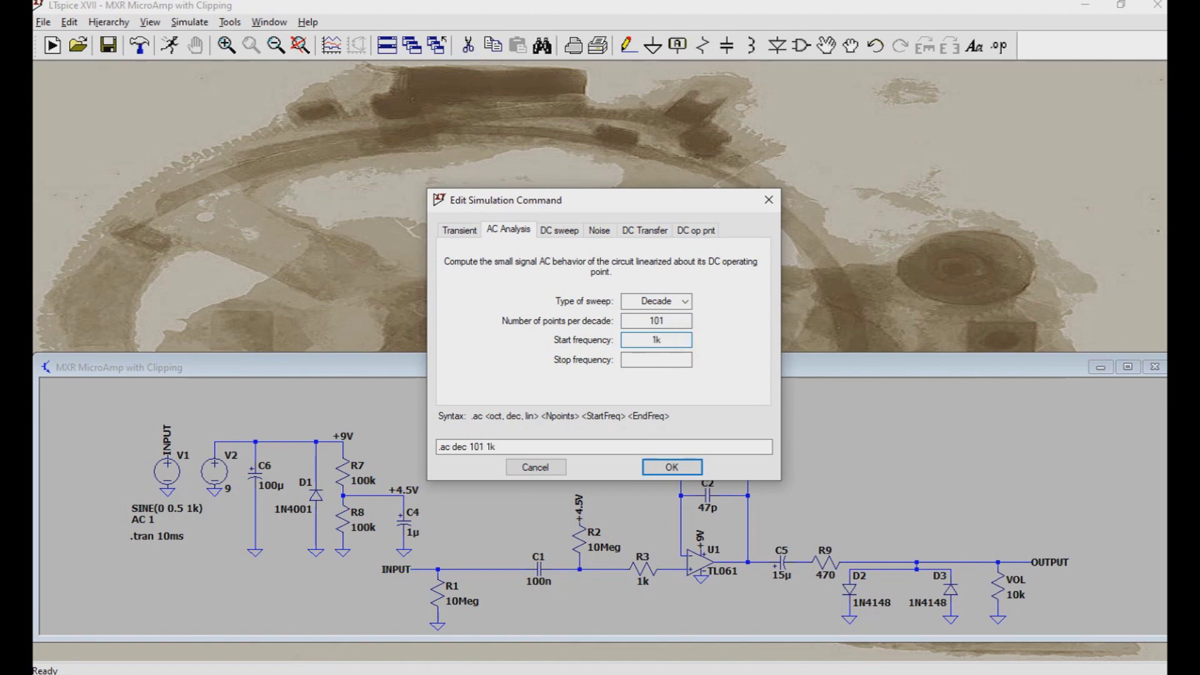
{"action": "left_click", "coordinate": [663, 363]}
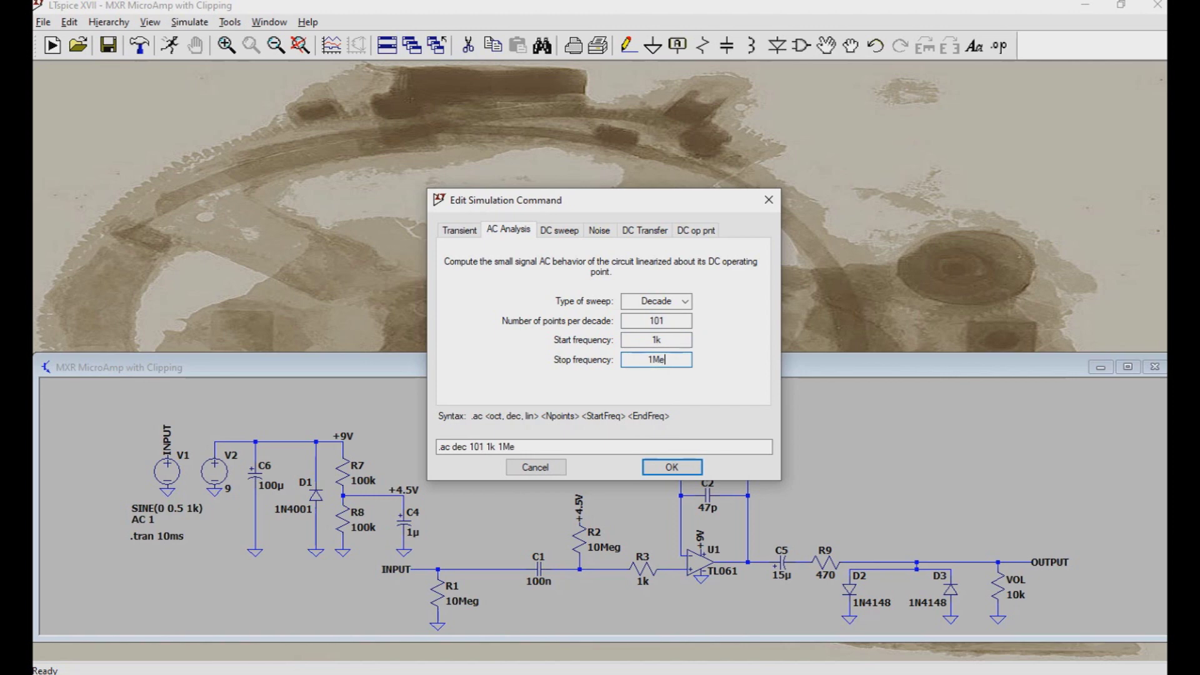
{"action": "left_click", "coordinate": [671, 467]}
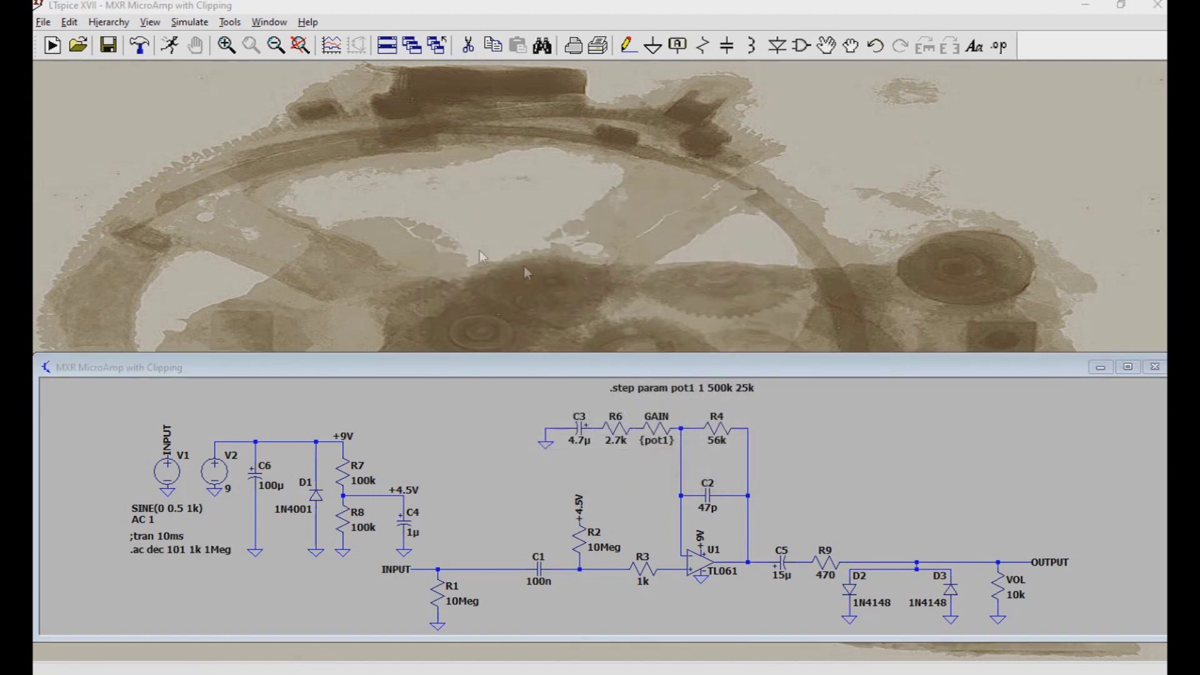
Run the AC analysis and plot the input impedance with the expression V(input)/I(V1).
{"action": "left_click", "coordinate": [192, 22]}
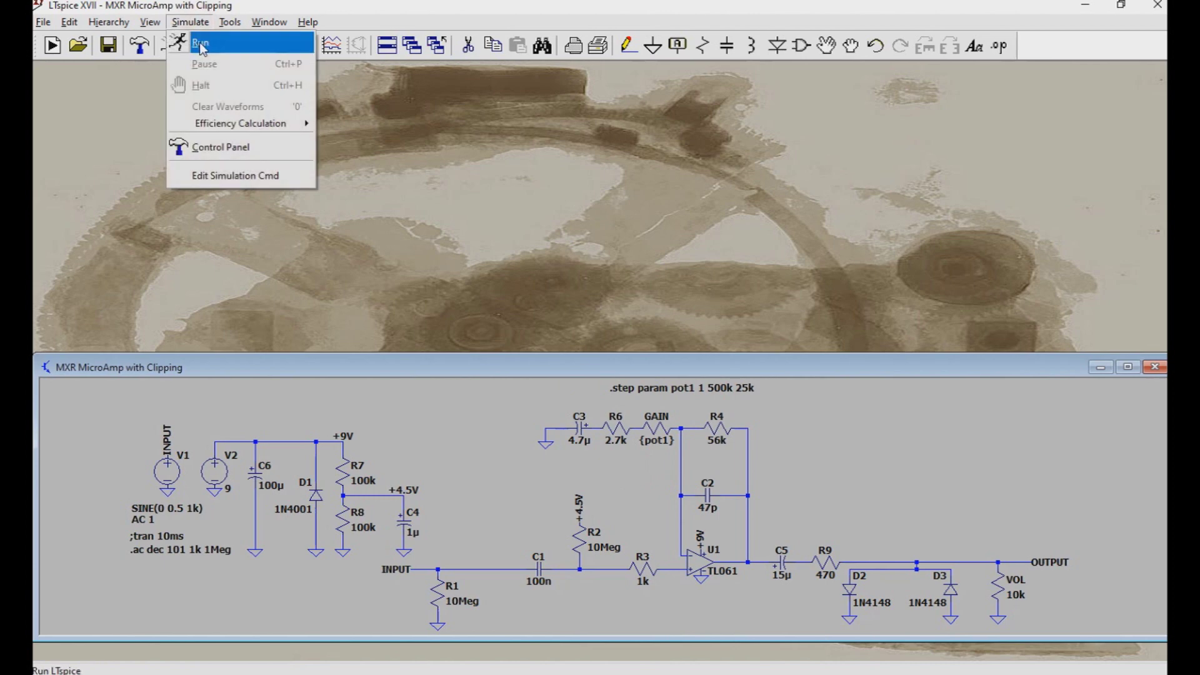
{"action": "left_click", "coordinate": [202, 46]}
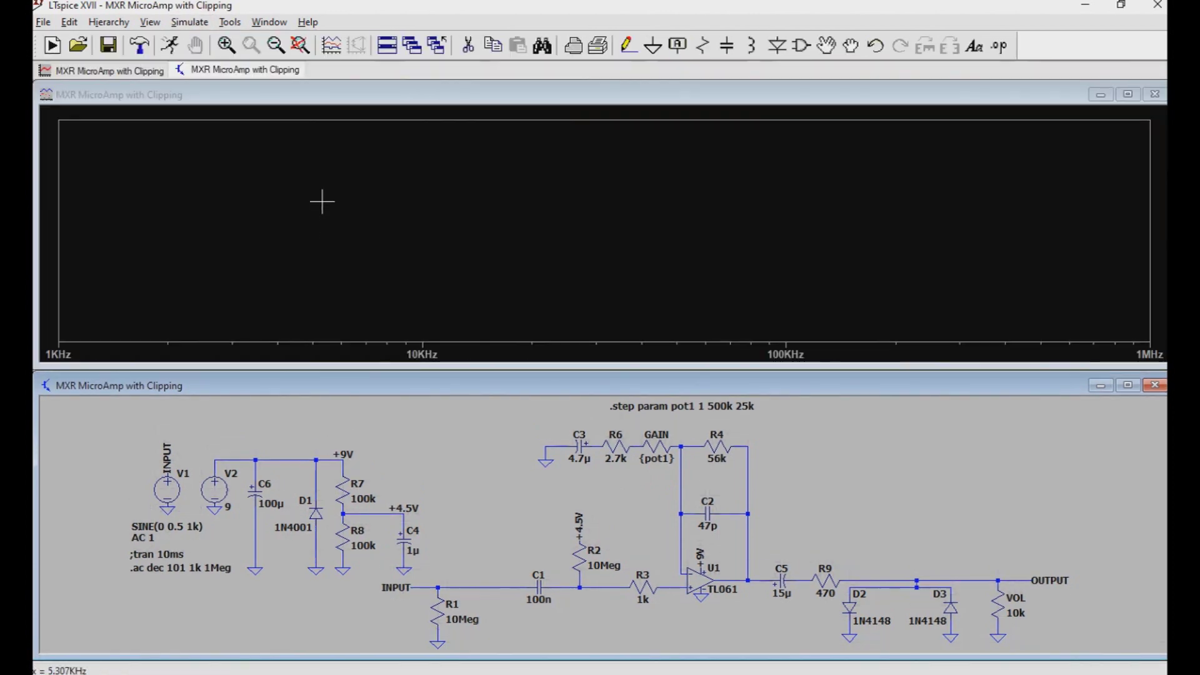
{"action": "right_click", "coordinate": [556, 134]}
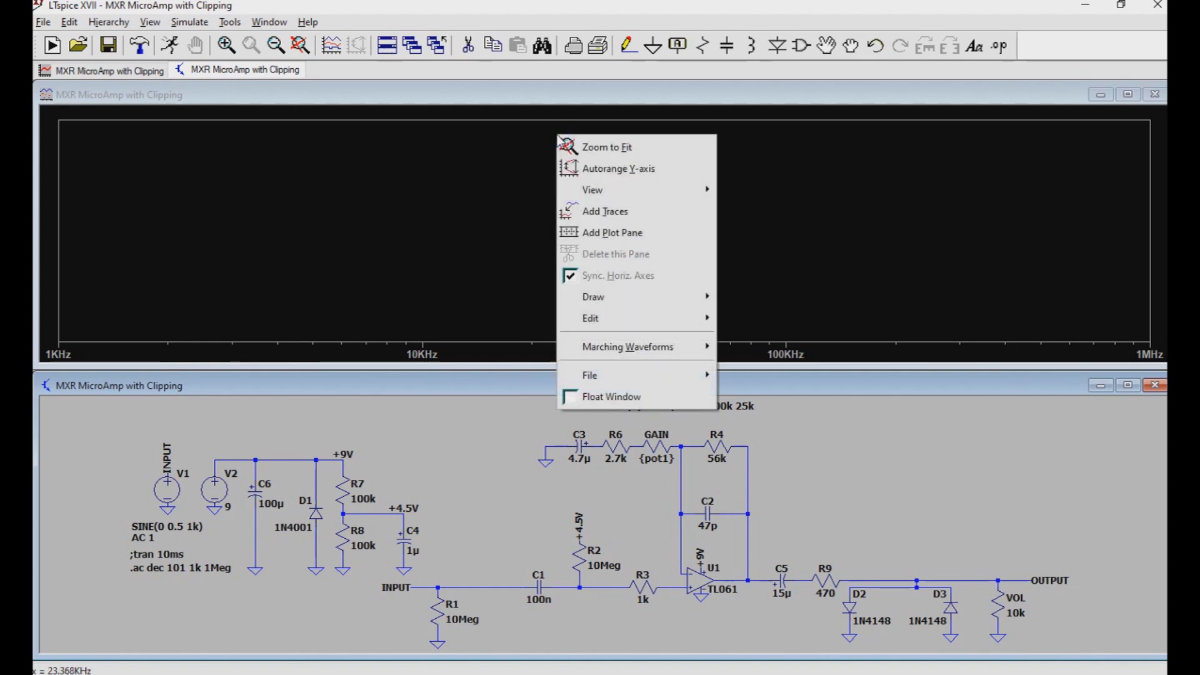
{"action": "left_click", "coordinate": [617, 216]}
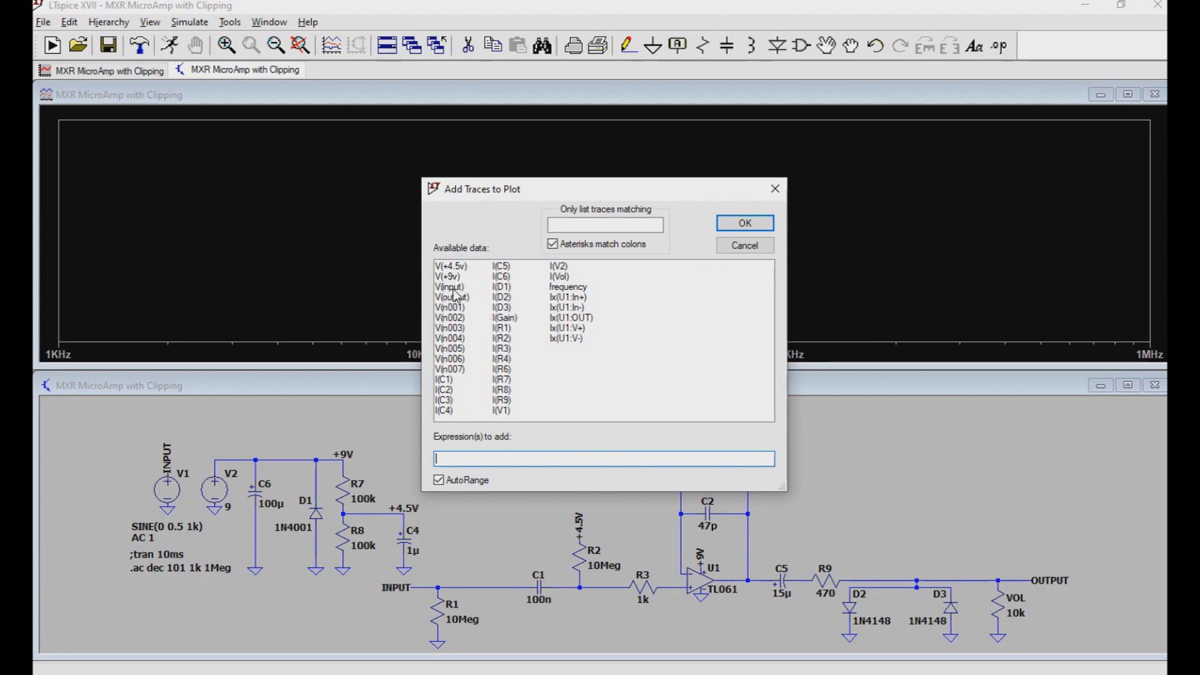
{"action": "left_click", "coordinate": [443, 287]}
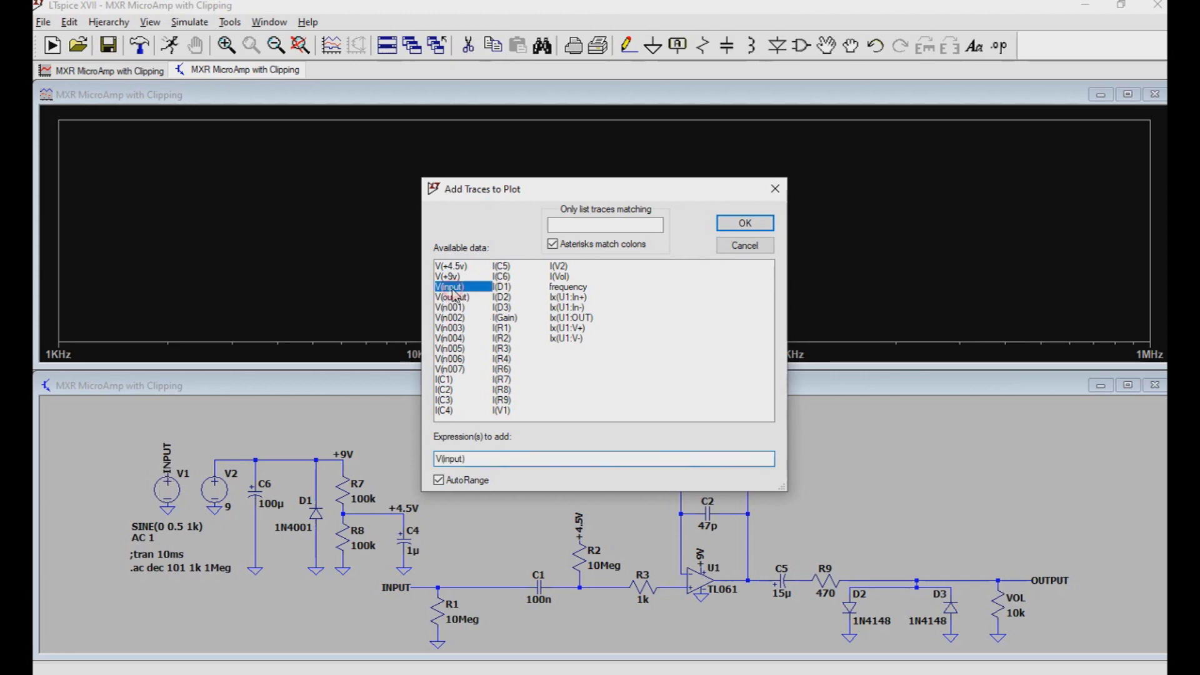
{"action": "left_click", "coordinate": [494, 459]}
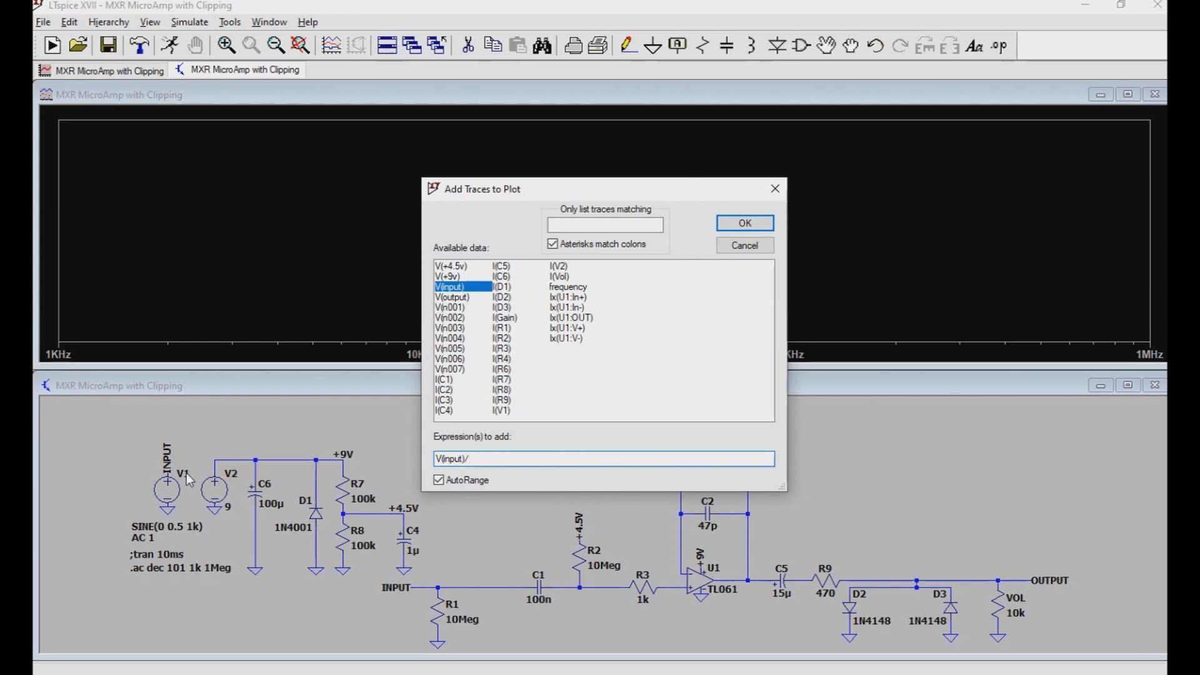
{"action": "left_click", "coordinate": [503, 411]}
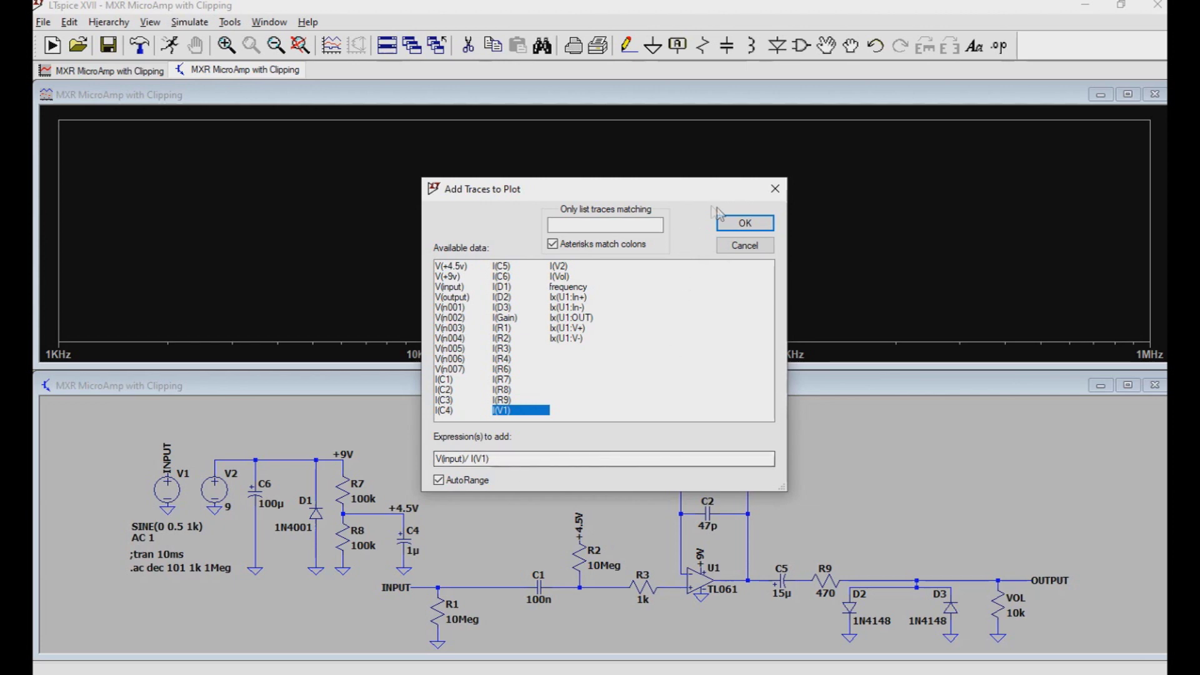
{"action": "left_click", "coordinate": [735, 226]}
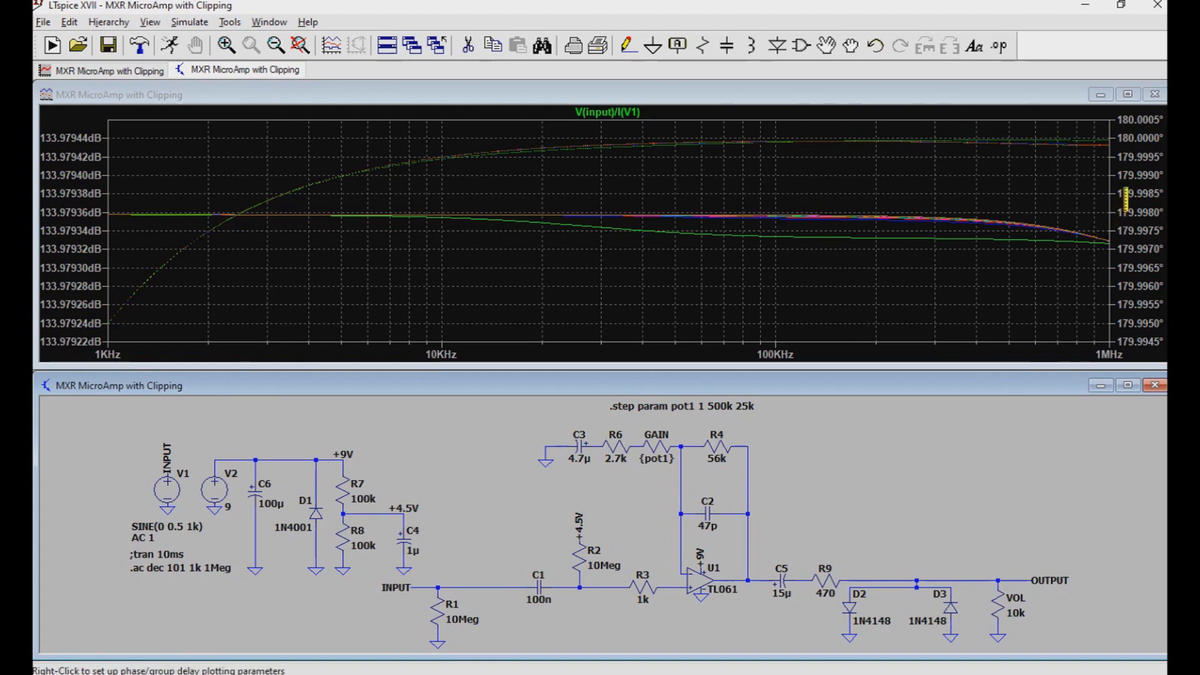
Turn off phase plotting and set the impedance plot's magnitude axis to linear.
{"action": "right_click", "coordinate": [1129, 204]}
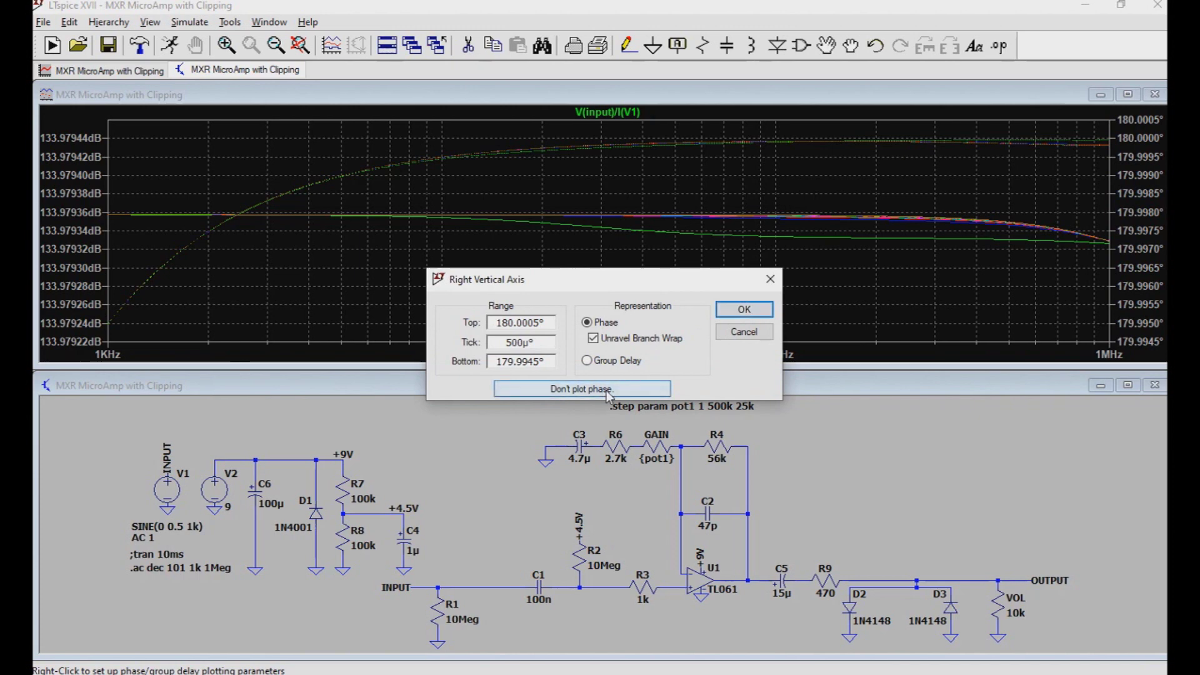
{"action": "left_click", "coordinate": [581, 388]}
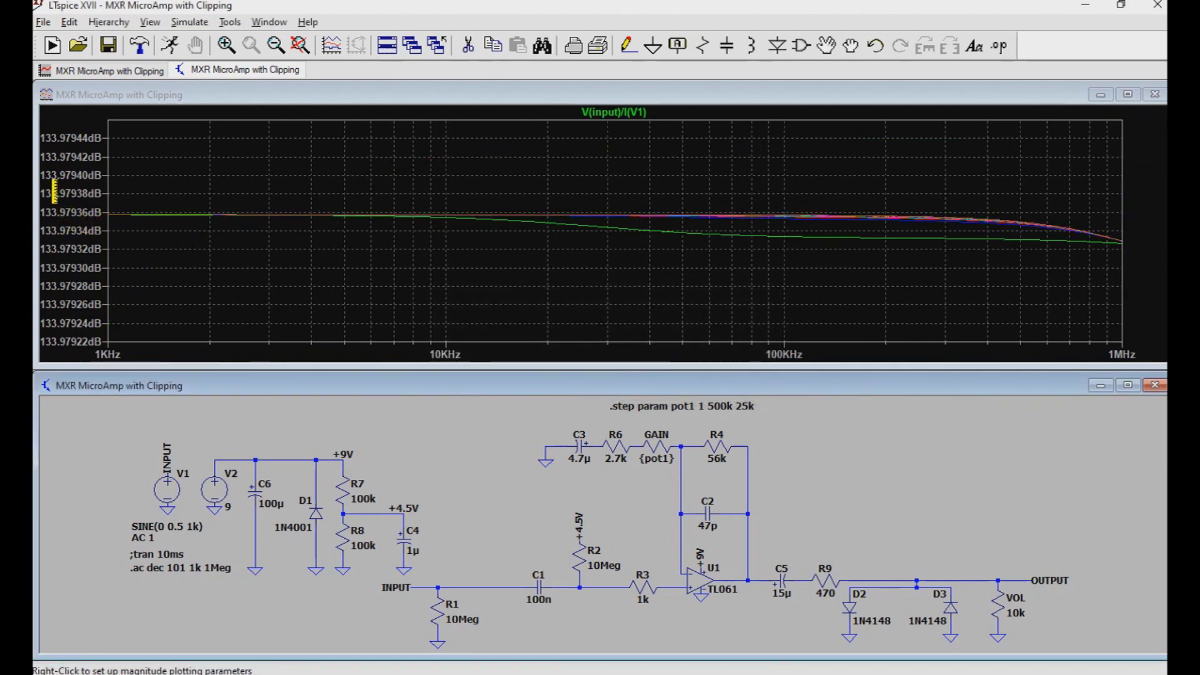
{"action": "right_click", "coordinate": [60, 197]}
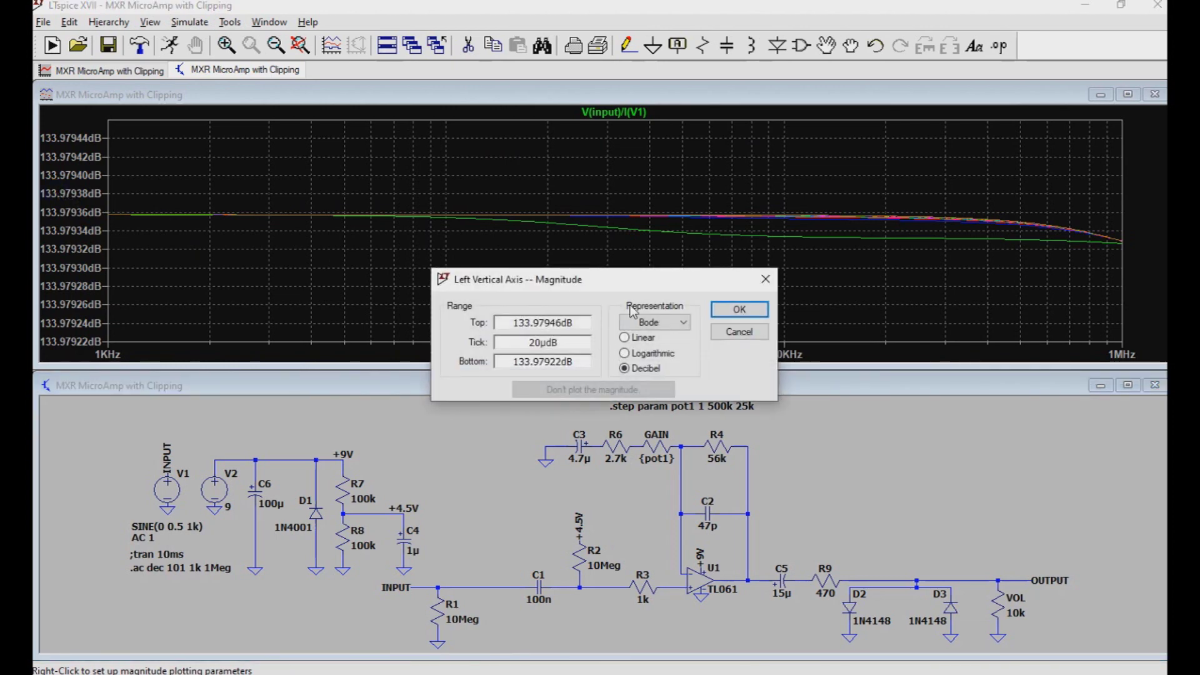
{"action": "left_click", "coordinate": [624, 337]}
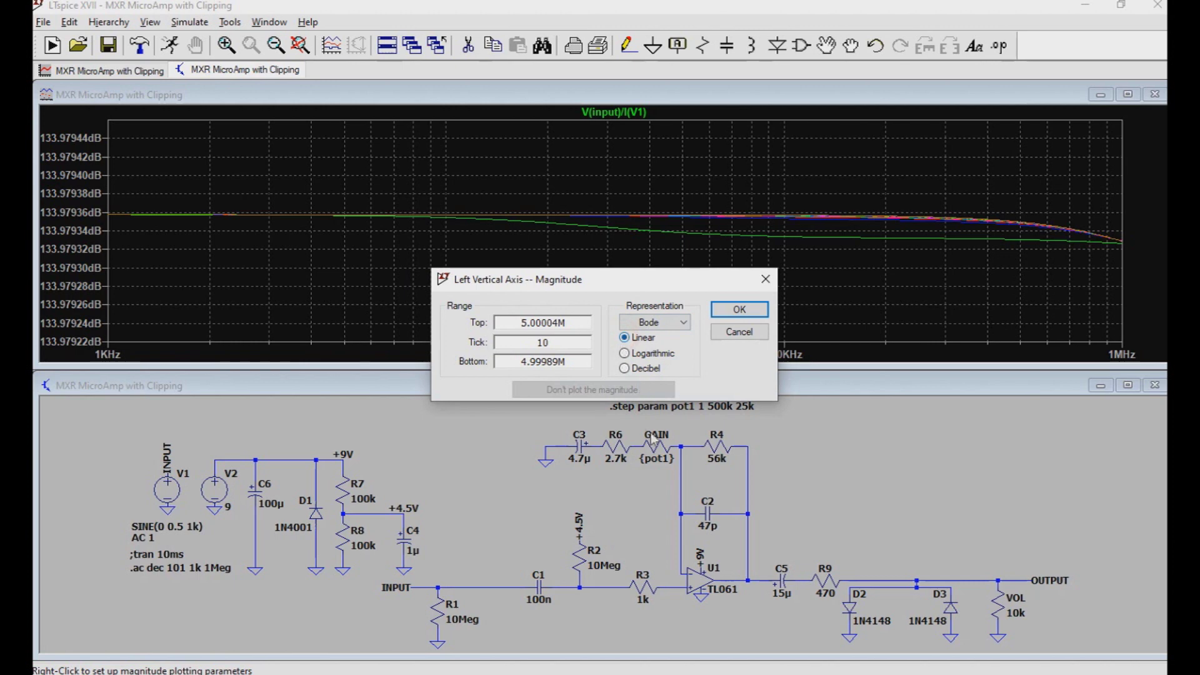
{"action": "left_click", "coordinate": [732, 310]}
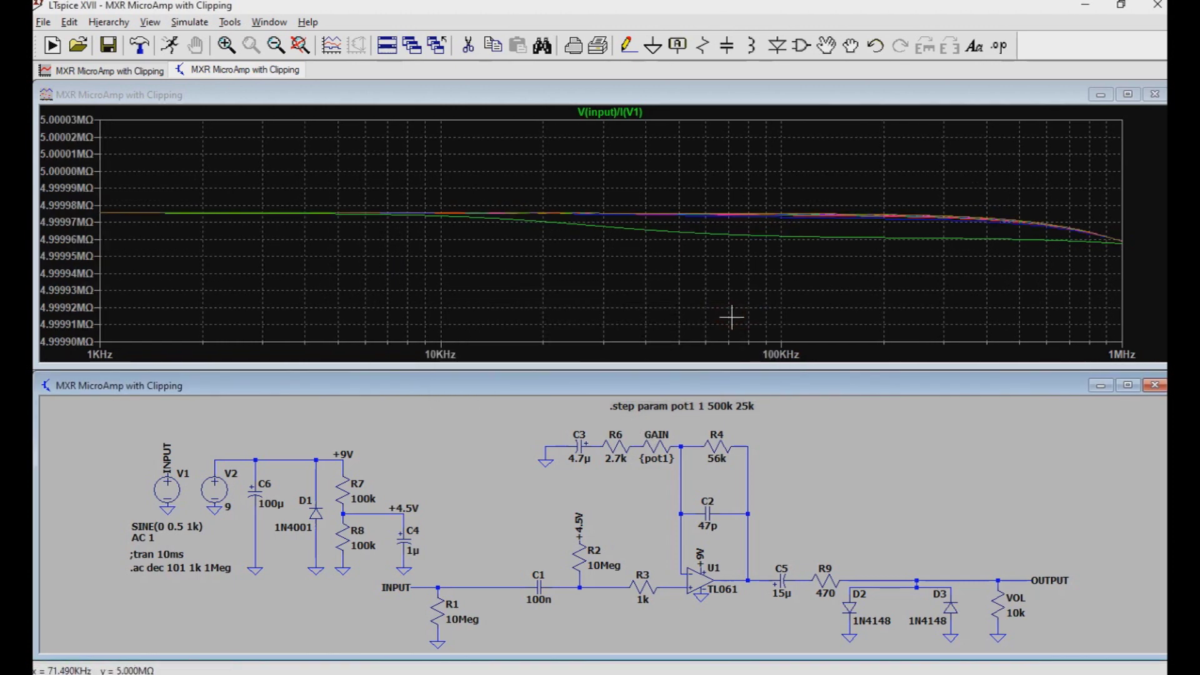
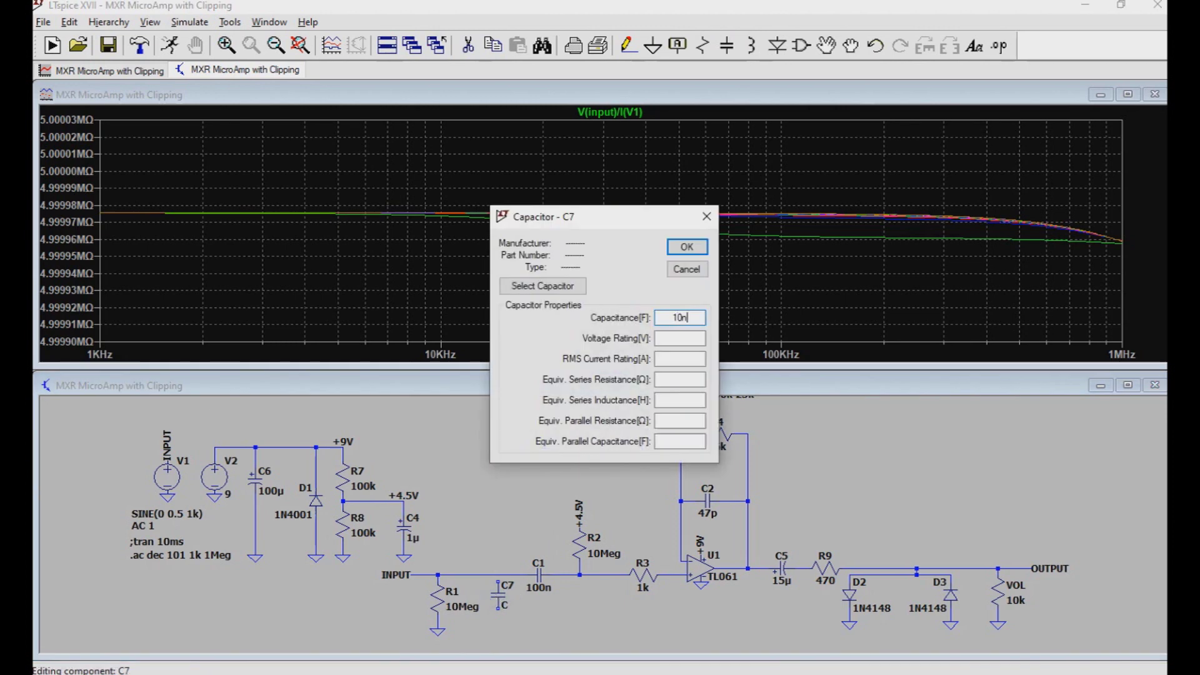
Set capacitor C7's capacitance to 10n and place a ground symbol beneath it.
{"action": "type", "text": "10n"}
{"action": "left_click", "coordinate": [686, 246]}
{"action": "left_click", "coordinate": [653, 52]}
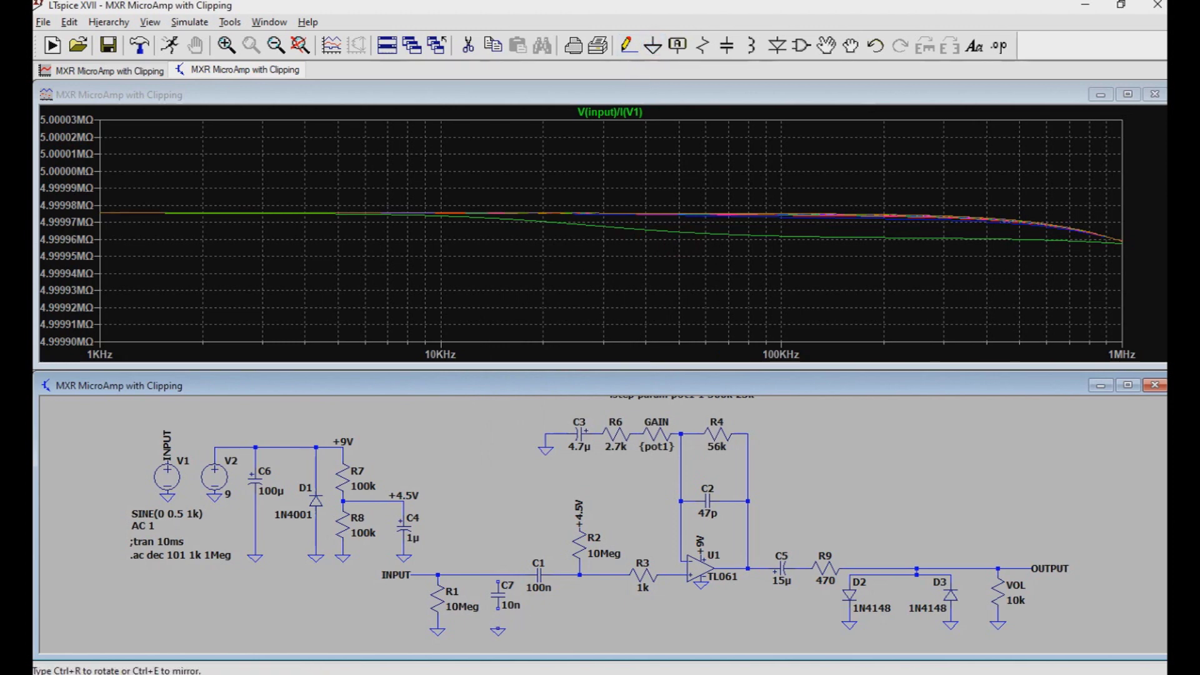
{"action": "left_click", "coordinate": [498, 630]}
{"action": "key", "text": "Escape"}
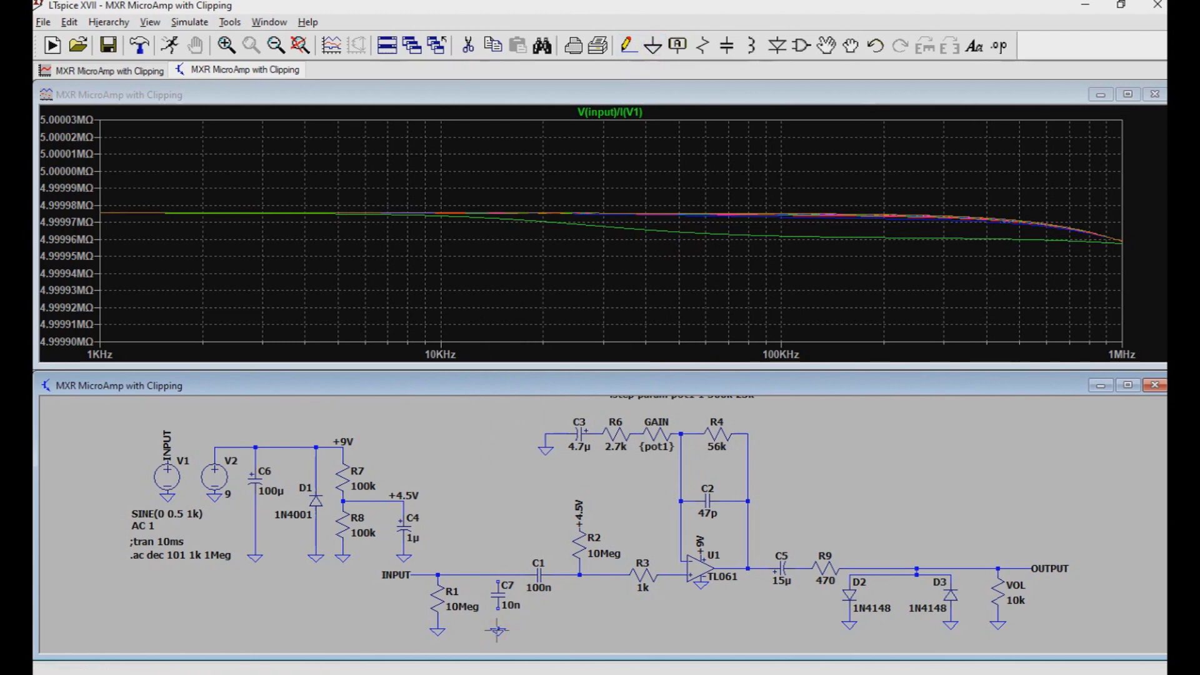
Wire C7 between its ground and the input line beside R1, and rerun the AC analysis.
{"action": "left_click", "coordinate": [494, 612]}
{"action": "left_click", "coordinate": [498, 630]}
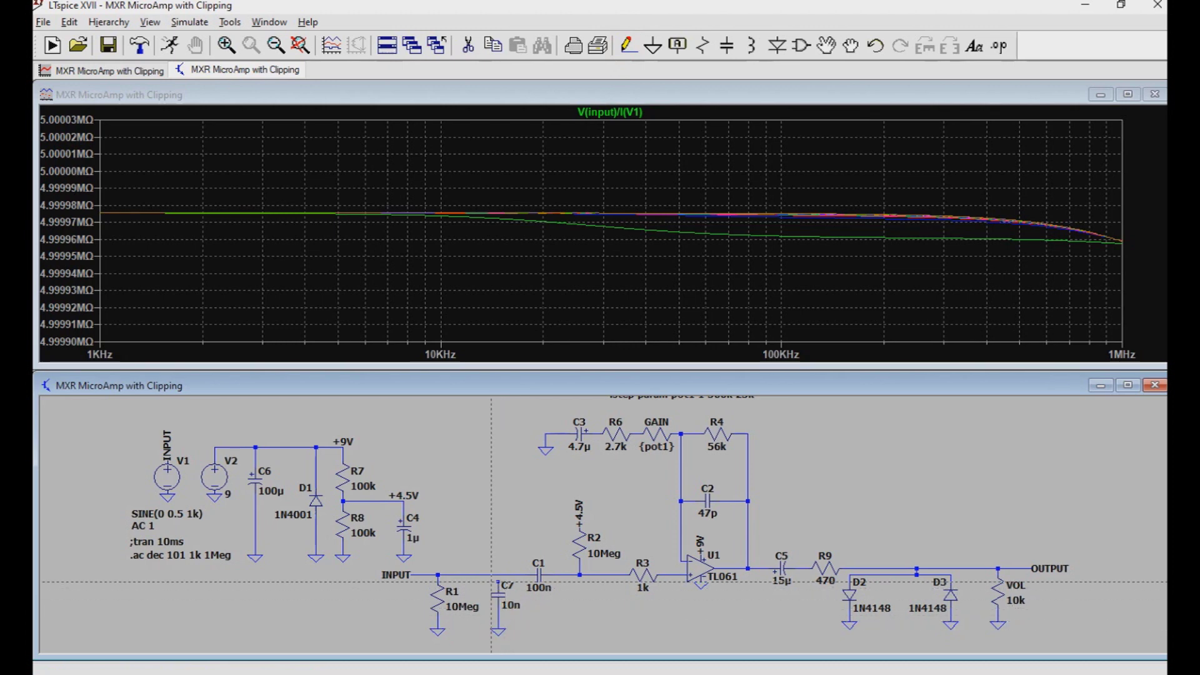
{"action": "left_click", "coordinate": [498, 575]}
{"action": "key", "text": "Escape"}
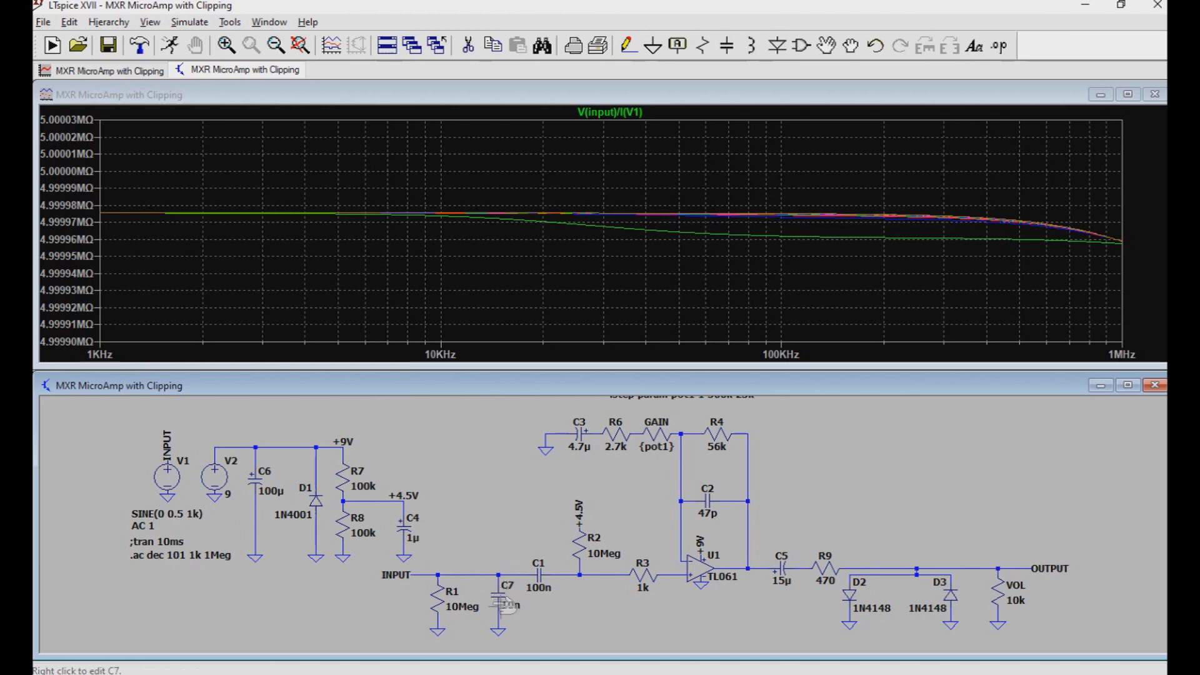
{"action": "left_click", "coordinate": [190, 22]}
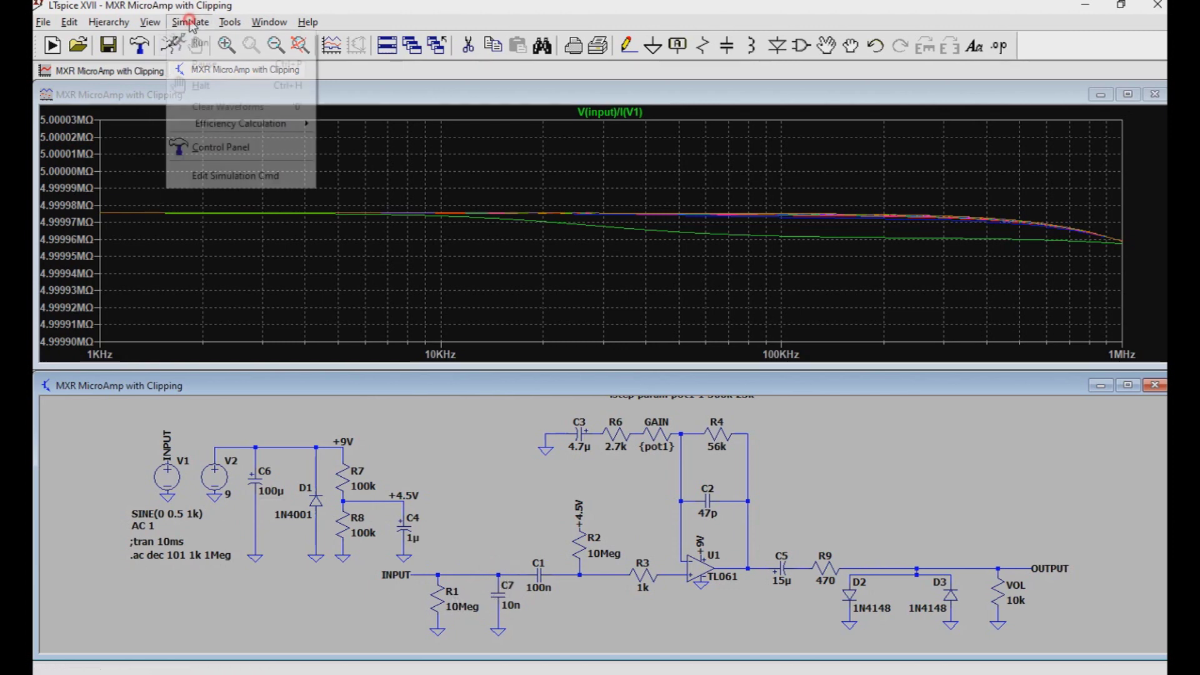
{"action": "left_click", "coordinate": [204, 45]}
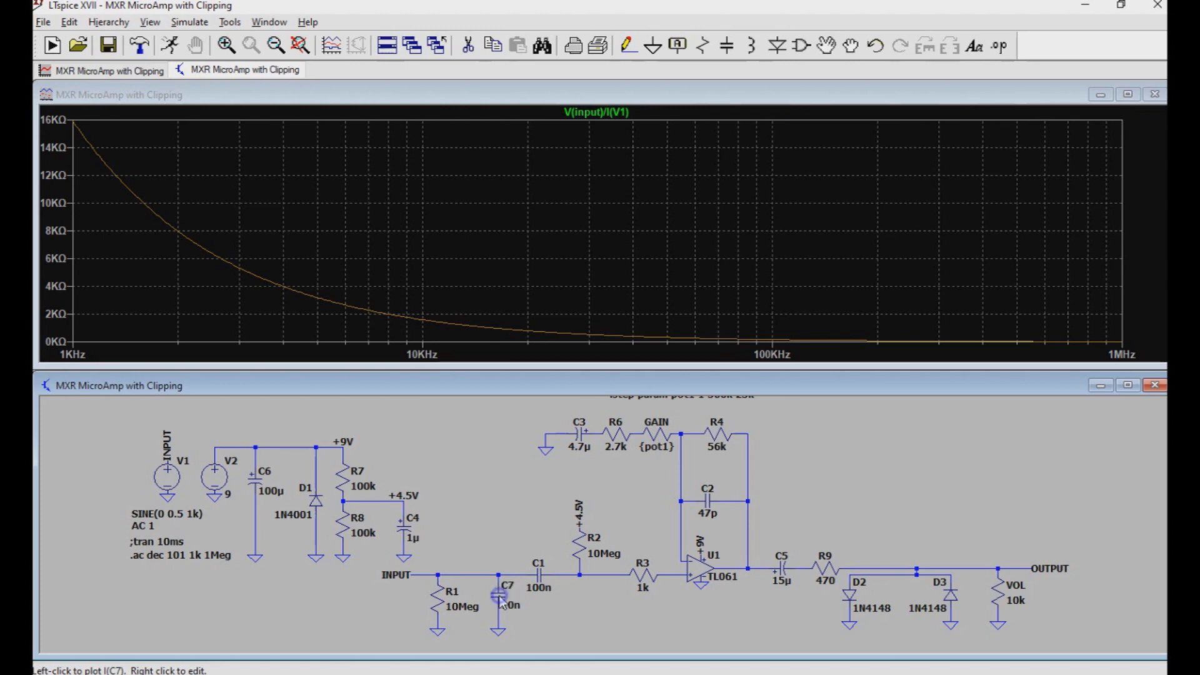
Set C7's equivalent series resistance to 100Meg and rerun the AC analysis.
{"action": "right_click", "coordinate": [502, 594]}
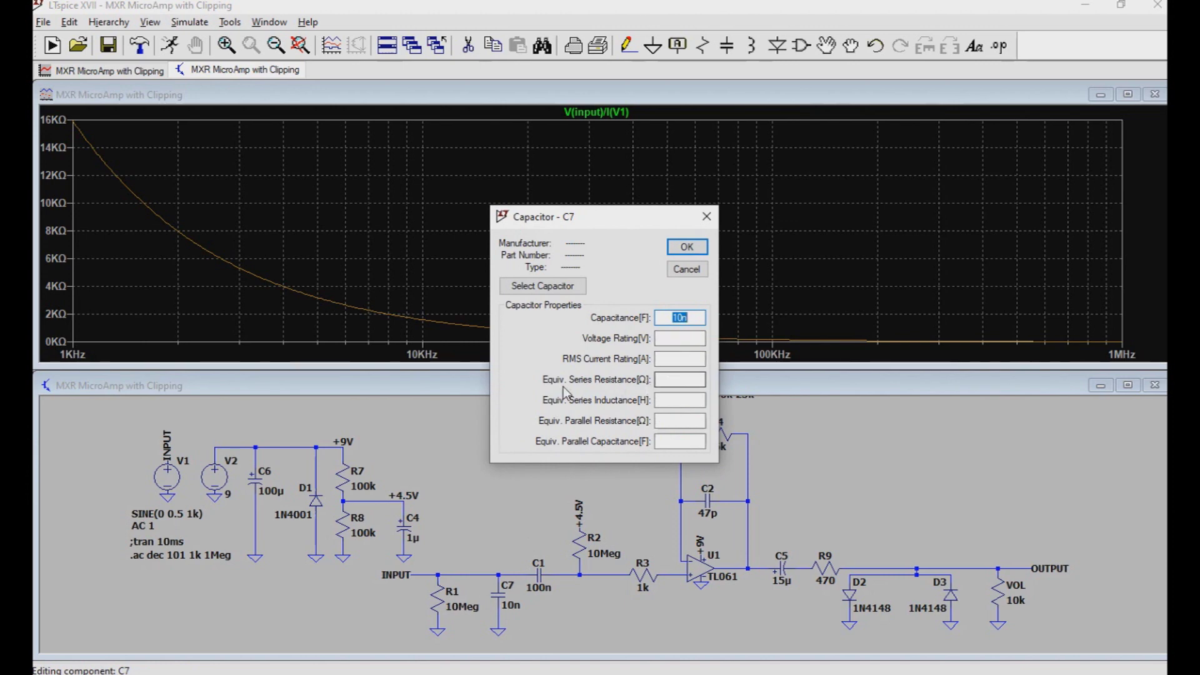
{"action": "left_click", "coordinate": [677, 381]}
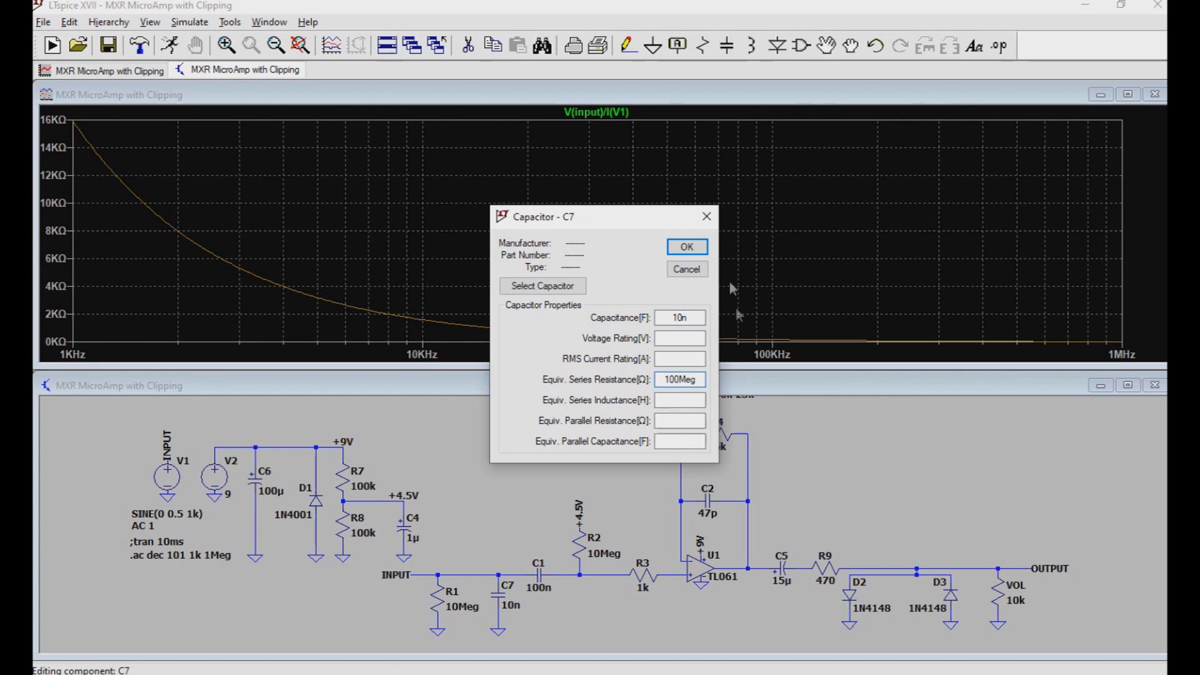
{"action": "left_click", "coordinate": [688, 248]}
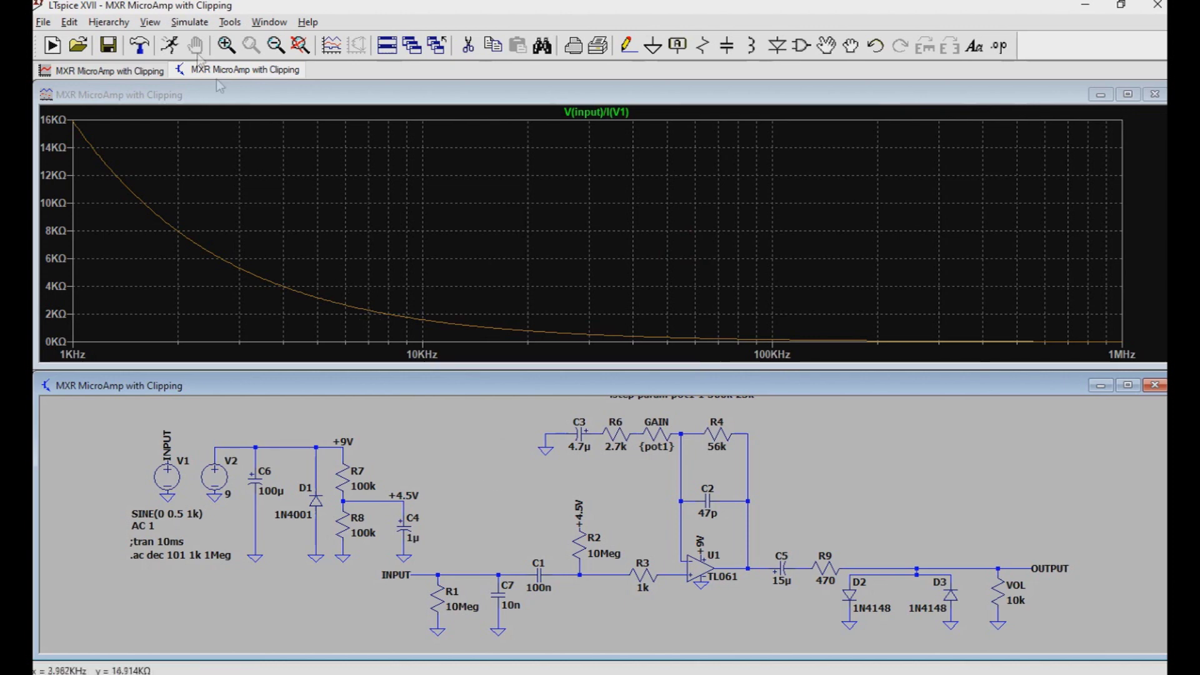
{"action": "left_click", "coordinate": [187, 25]}
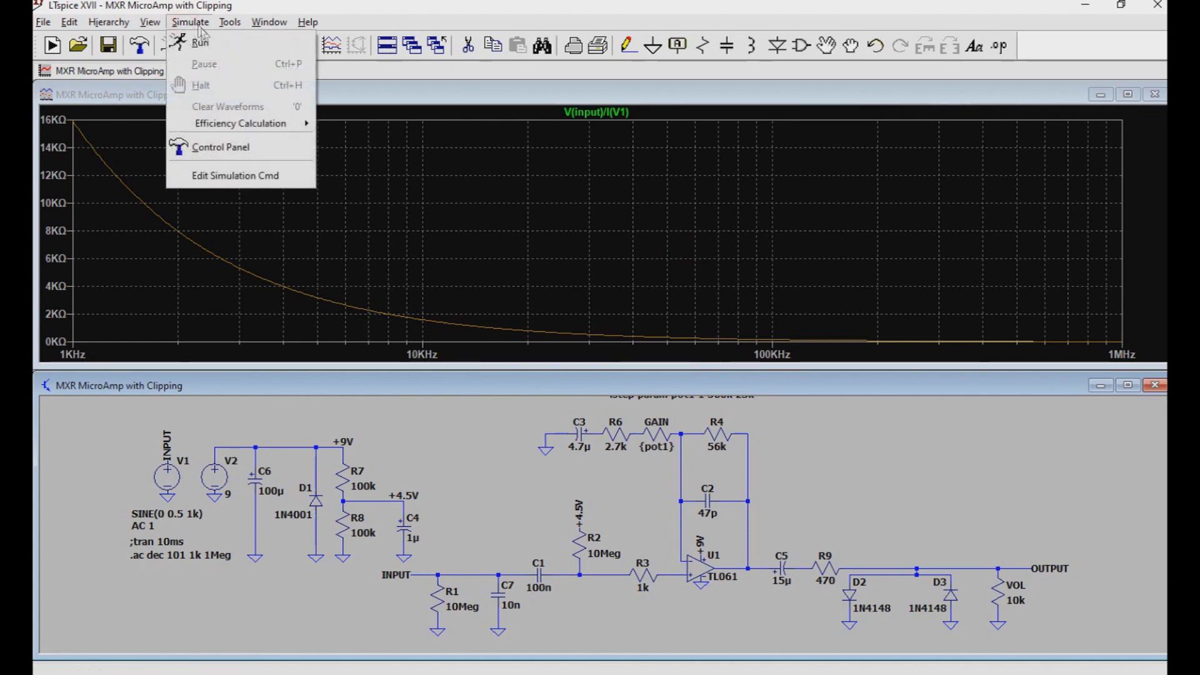
{"action": "left_click", "coordinate": [201, 41]}
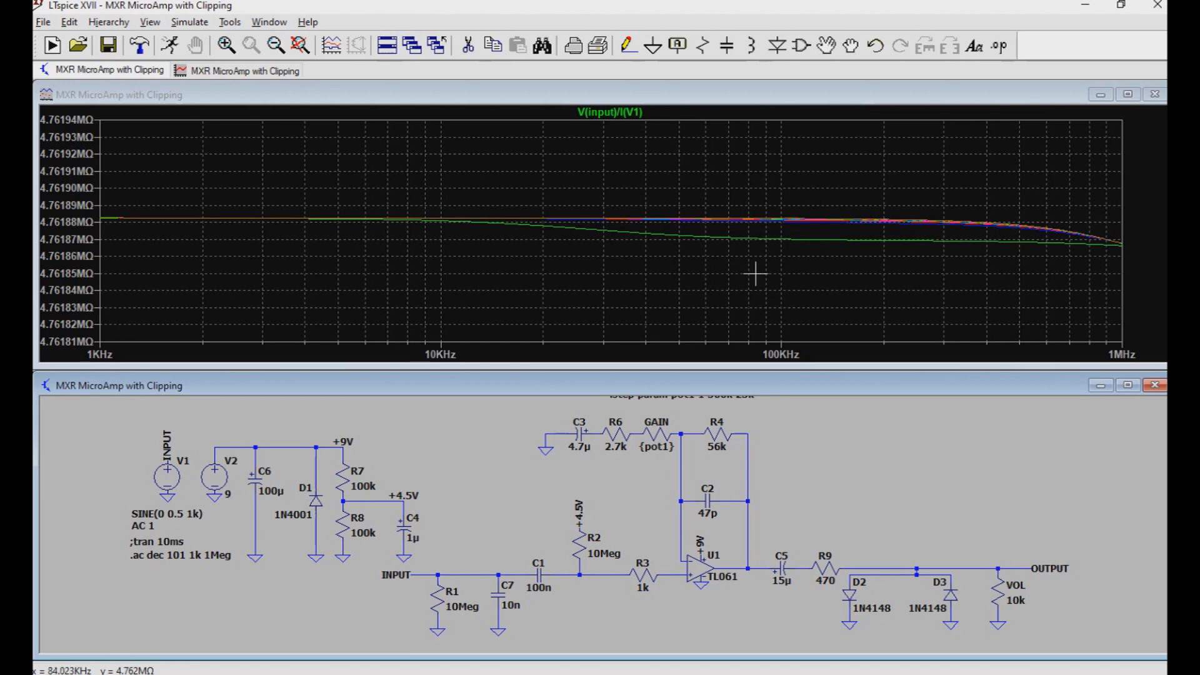
Place a new voltage source beside the OUTPUT label, beyond the VOL resistor.
{"action": "key", "text": "ctrl+z"}
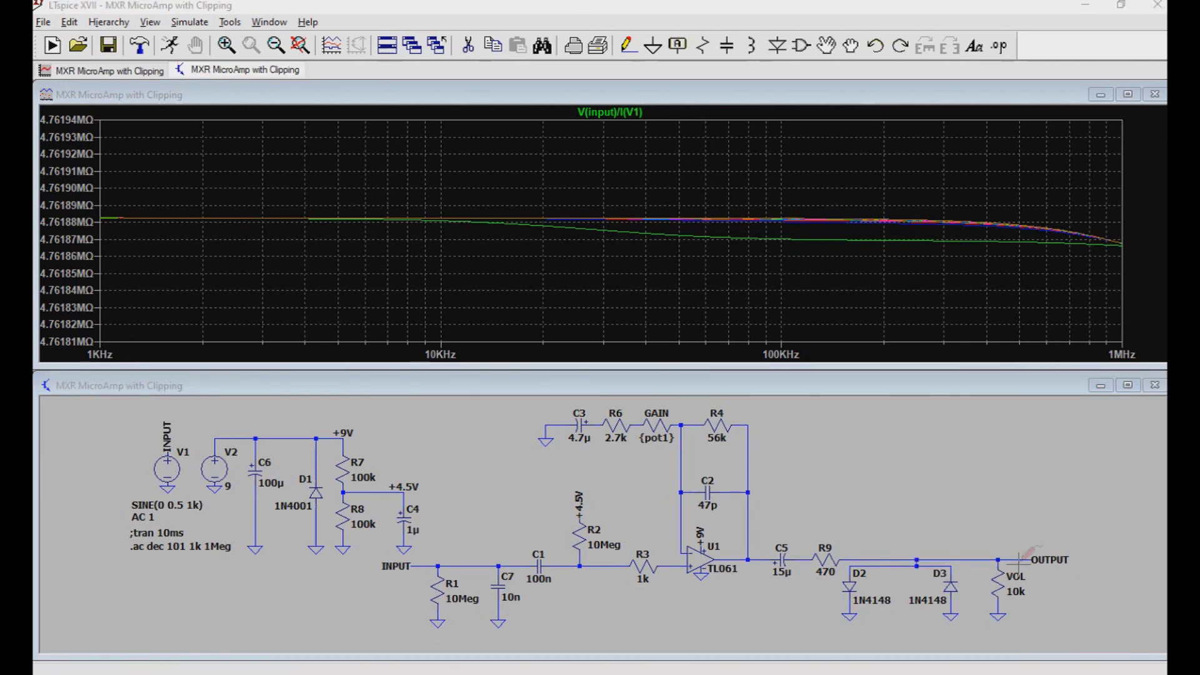
{"action": "left_click", "coordinate": [801, 49]}
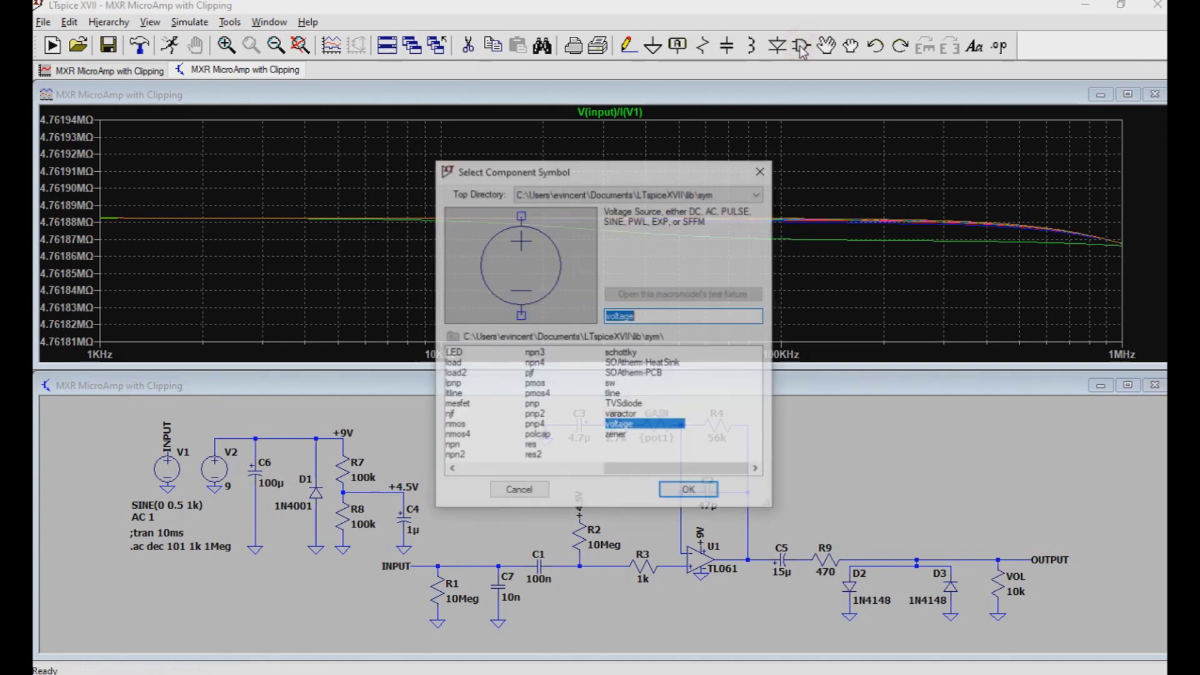
{"action": "left_click", "coordinate": [669, 424]}
{"action": "left_click", "coordinate": [685, 493]}
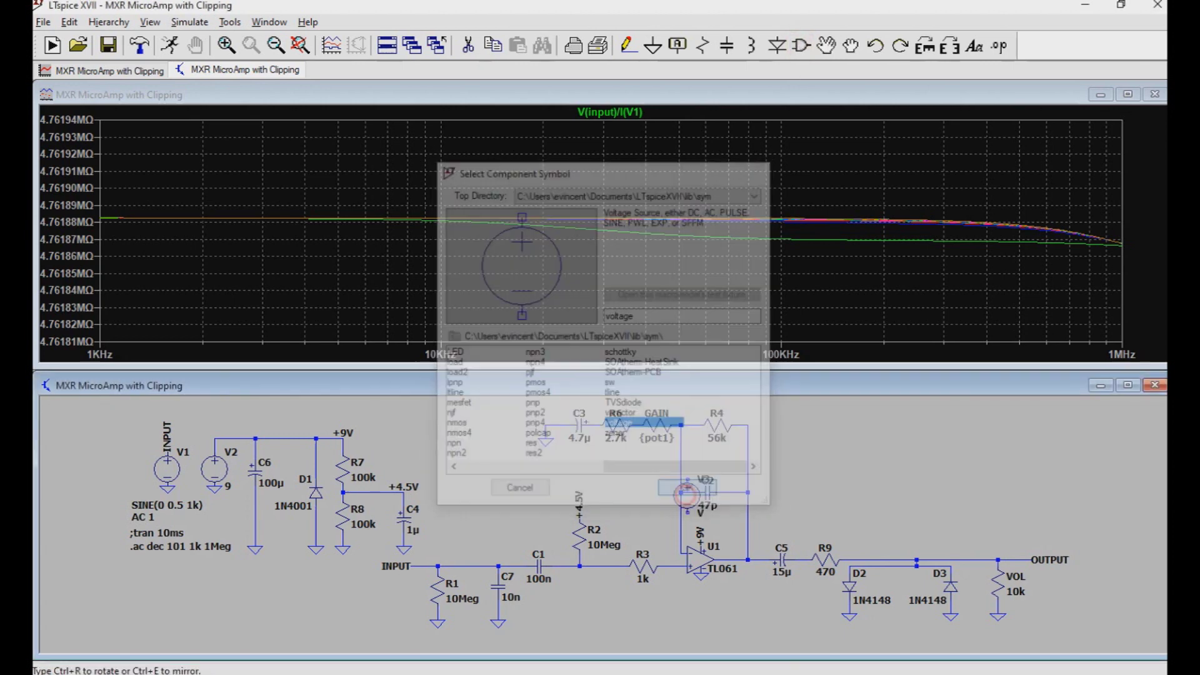
{"action": "left_click", "coordinate": [1105, 556]}
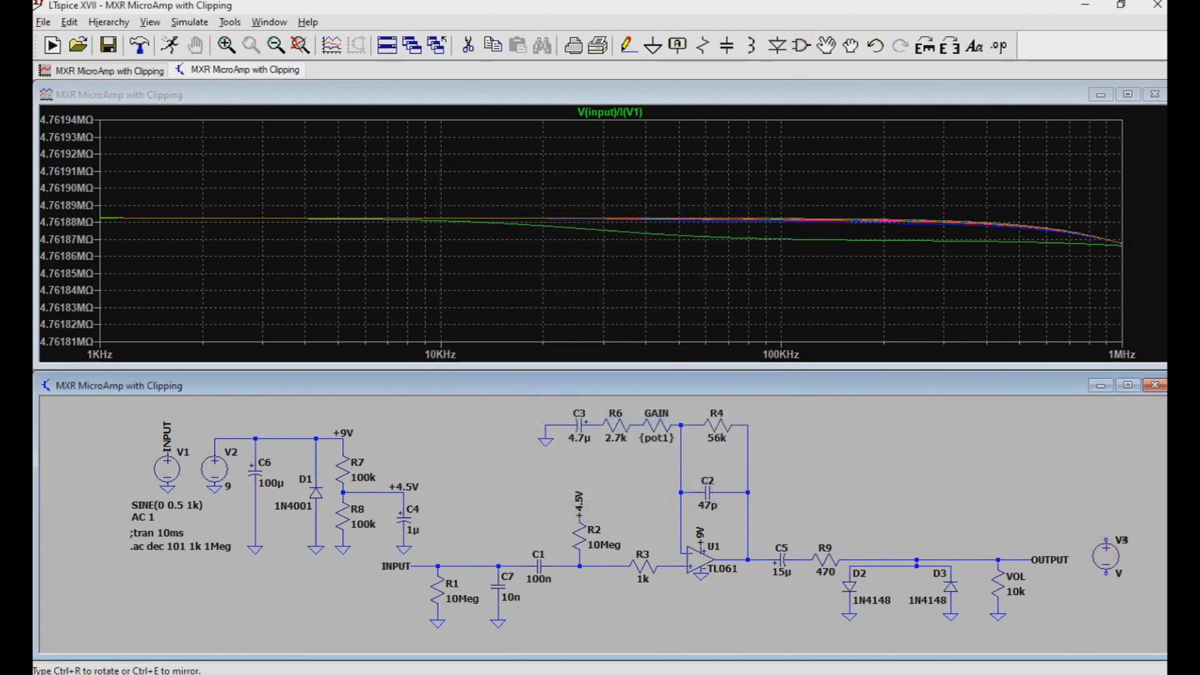
{"action": "key", "text": "Escape"}
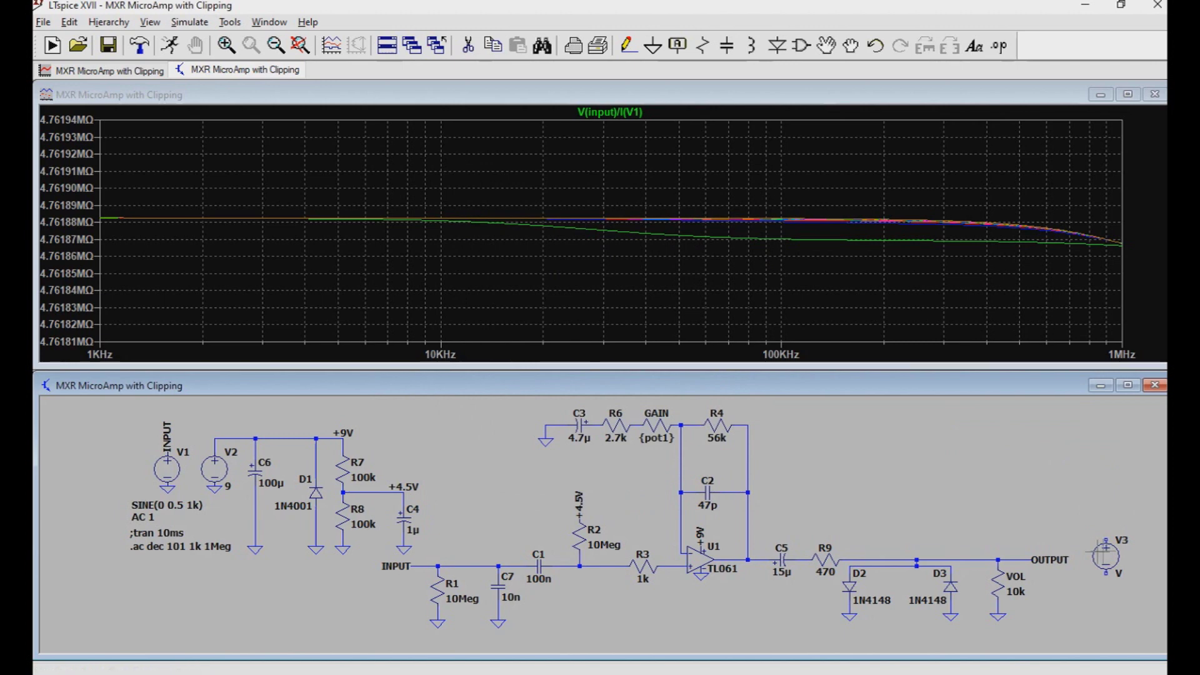
Ground the negative terminal of source V3 and wire its positive terminal to the OUTPUT line.
{"action": "left_click", "coordinate": [652, 45]}
{"action": "left_click", "coordinate": [1105, 604]}
{"action": "key", "text": "F3"}
{"action": "left_click", "coordinate": [1106, 574]}
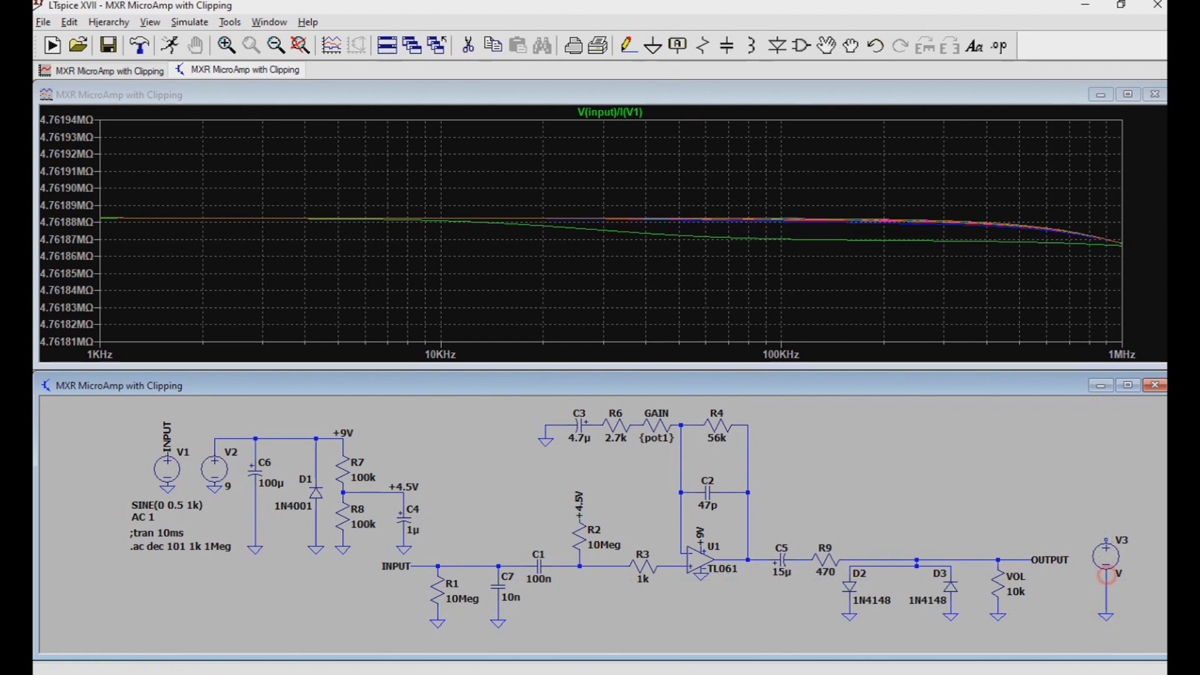
{"action": "left_click", "coordinate": [1106, 540]}
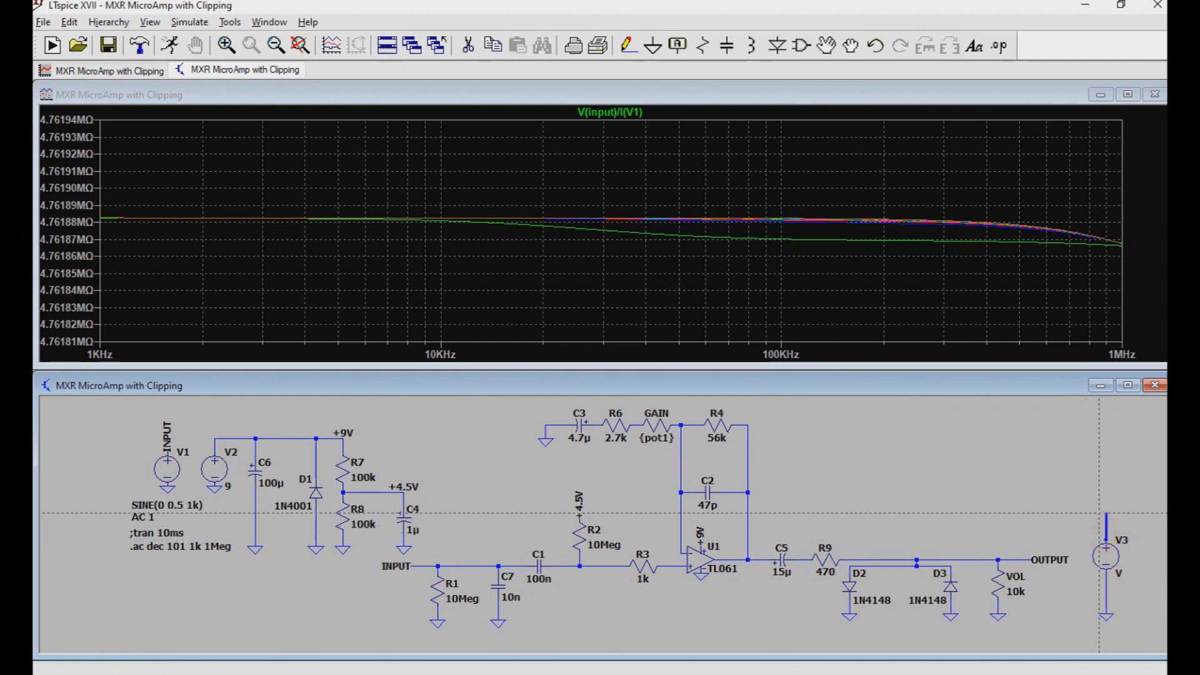
{"action": "left_click", "coordinate": [1018, 516]}
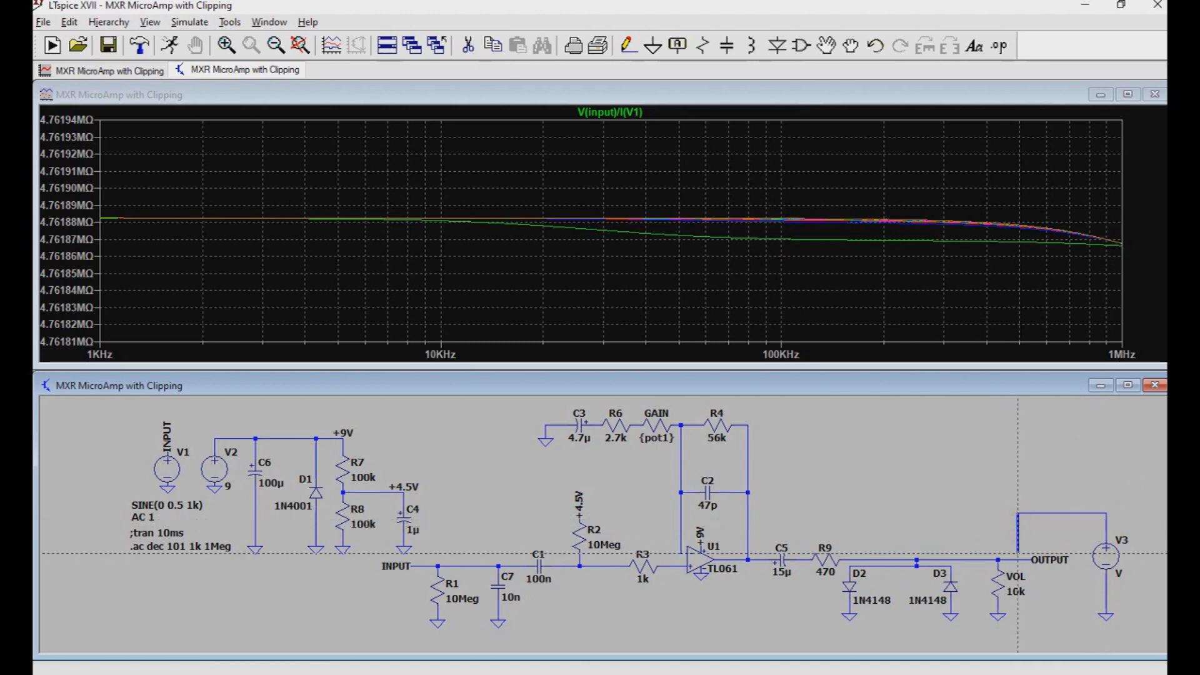
{"action": "left_click", "coordinate": [1018, 559]}
{"action": "key", "text": "Escape"}
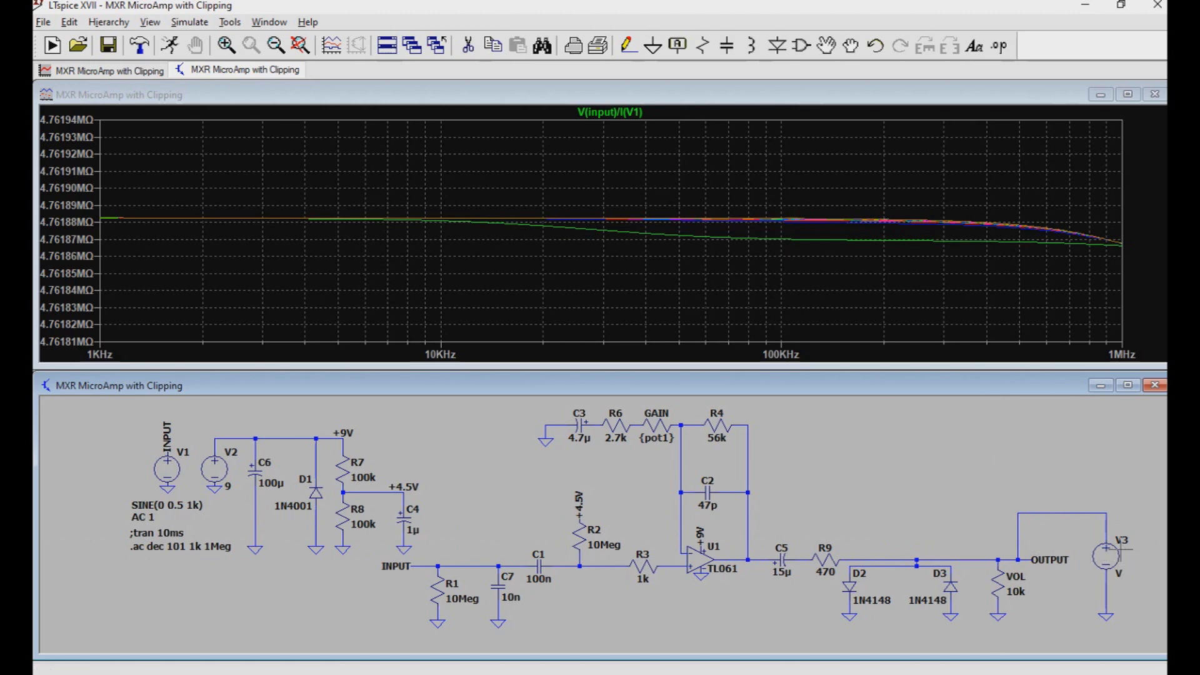
Set the small-signal AC amplitude of source V3 to 1.
{"action": "right_click", "coordinate": [1111, 558]}
{"action": "left_click", "coordinate": [712, 371]}
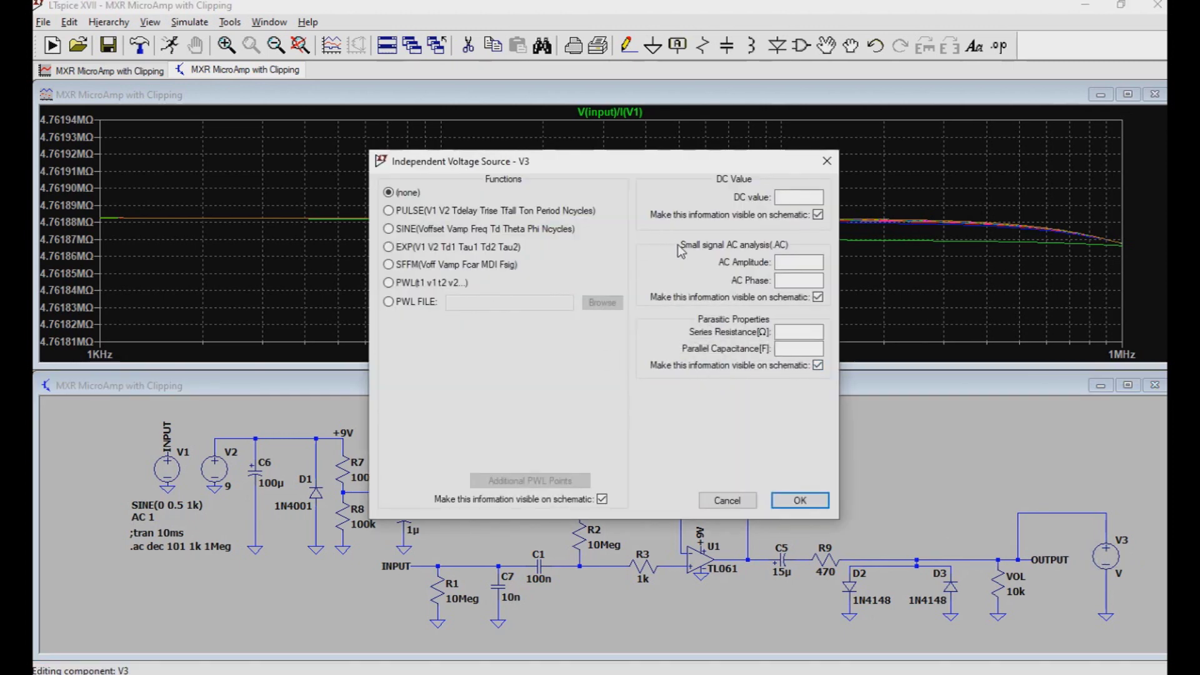
{"action": "left_click", "coordinate": [799, 262]}
{"action": "left_click", "coordinate": [800, 499]}
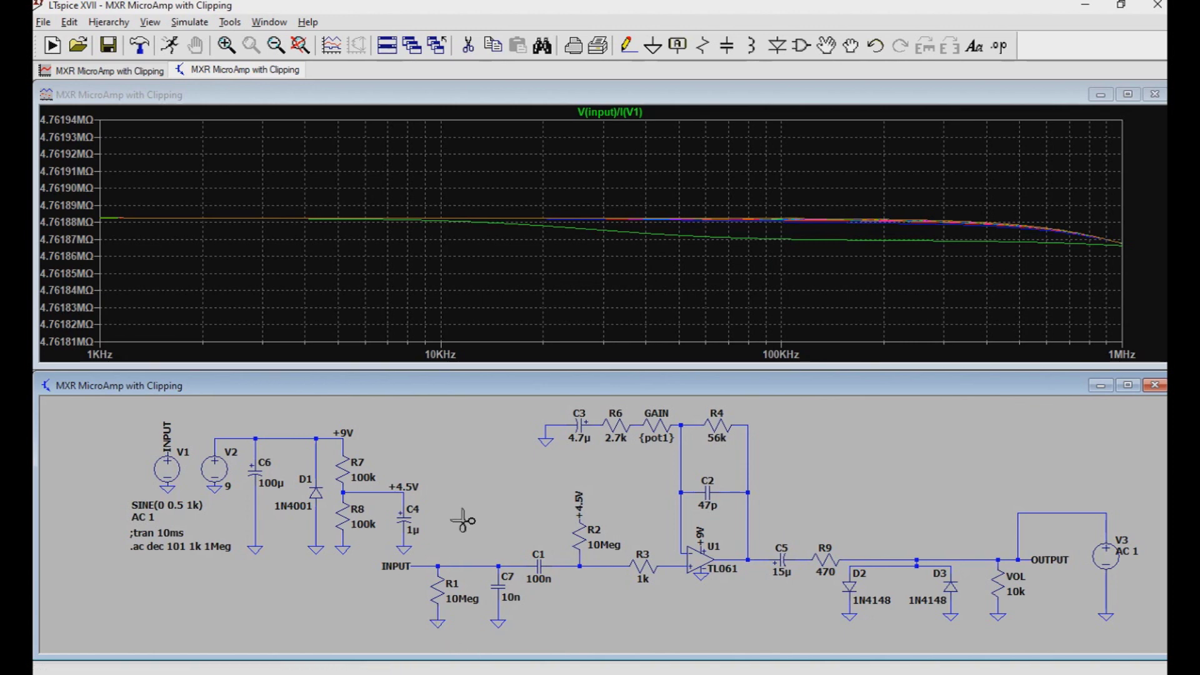
Delete the wire between the INPUT label and R1, and rerun the AC analysis.
{"action": "left_click", "coordinate": [423, 566]}
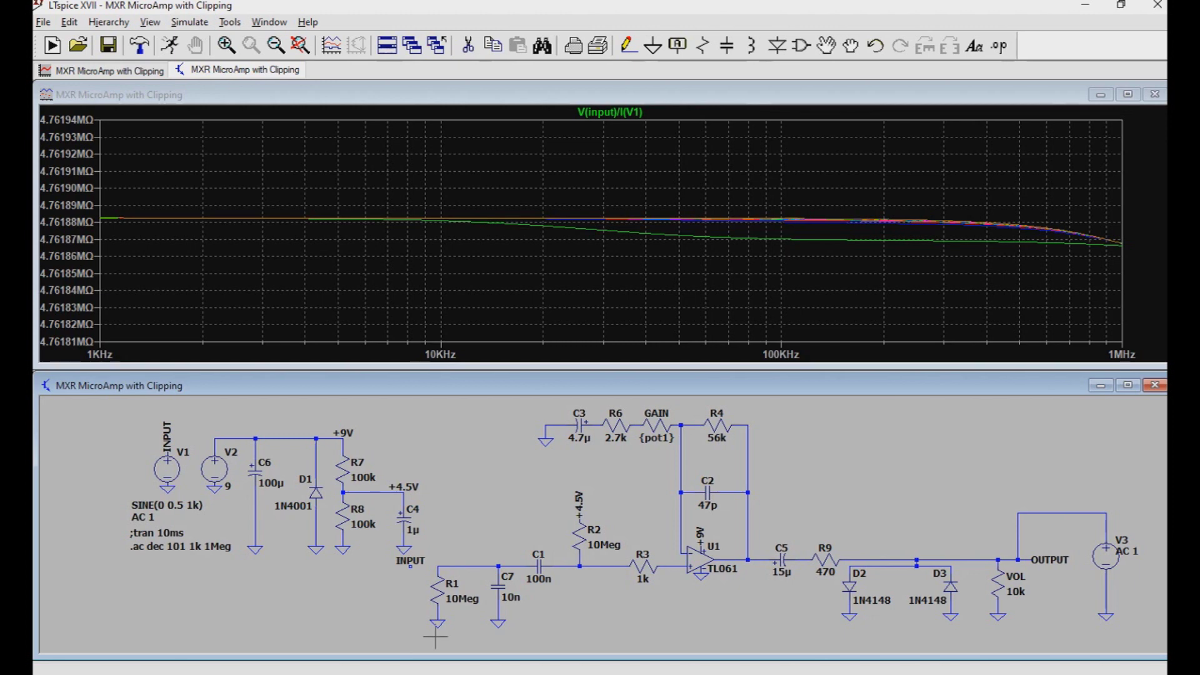
{"action": "left_click", "coordinate": [187, 28]}
{"action": "left_click", "coordinate": [197, 44]}
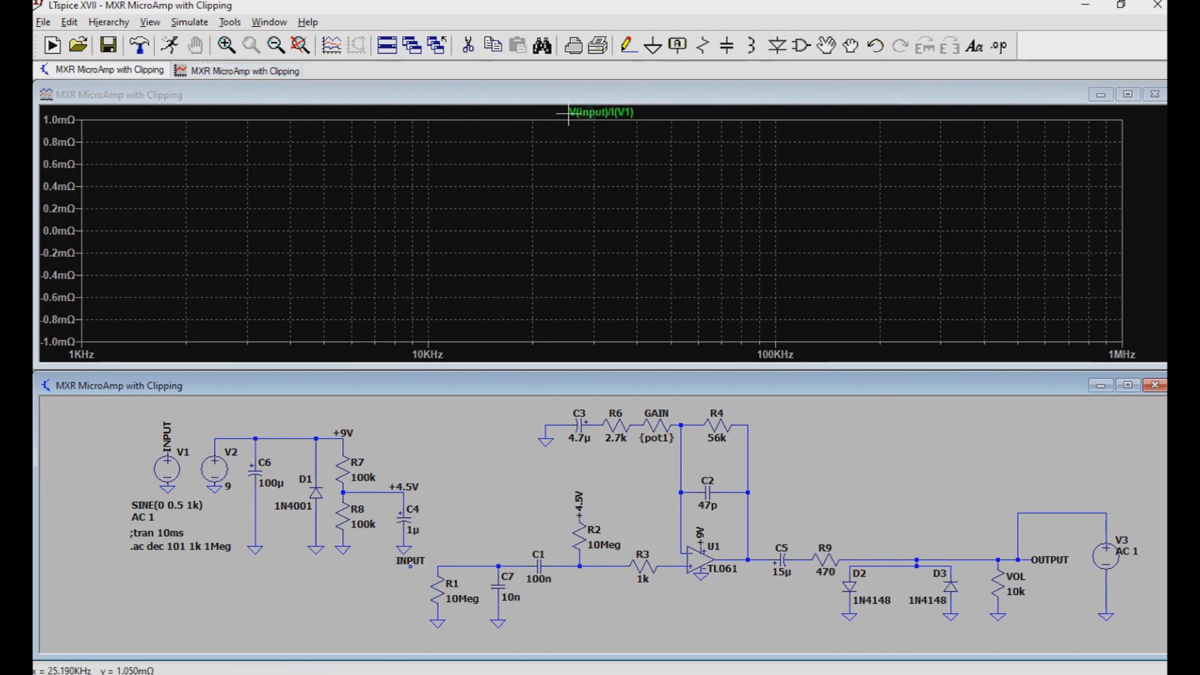
Replace the V(input)/I(V1) trace with the output impedance expression V(output)/I(V3).
{"action": "right_click", "coordinate": [611, 114]}
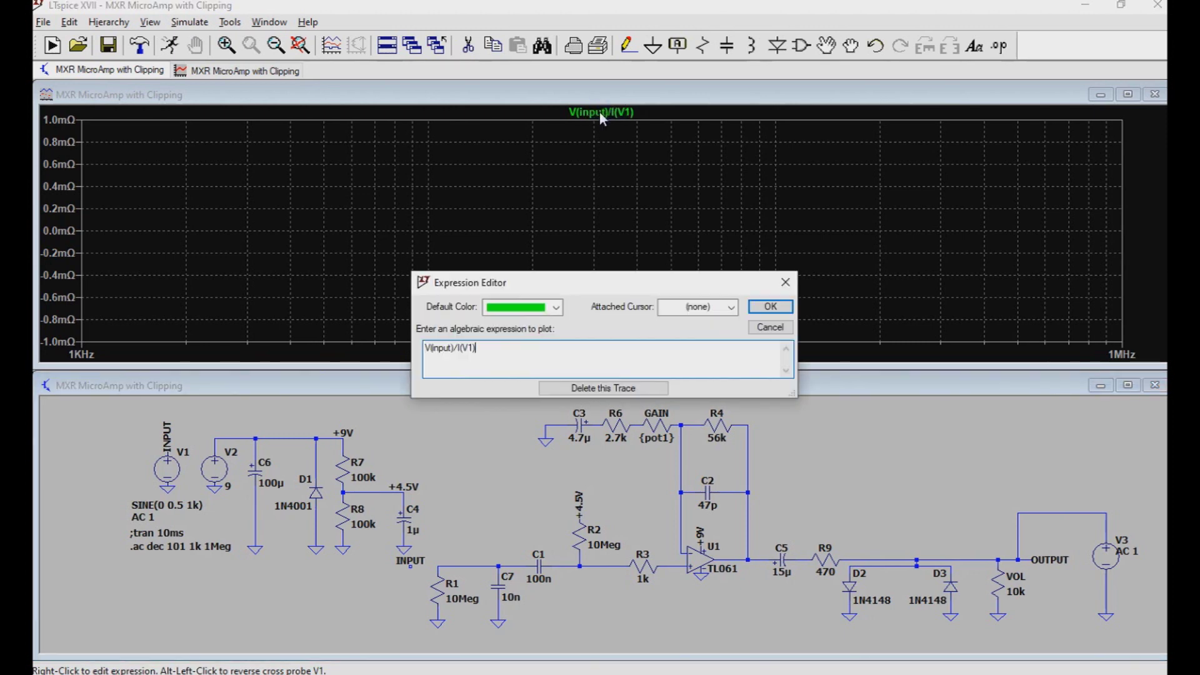
{"action": "left_click", "coordinate": [599, 388]}
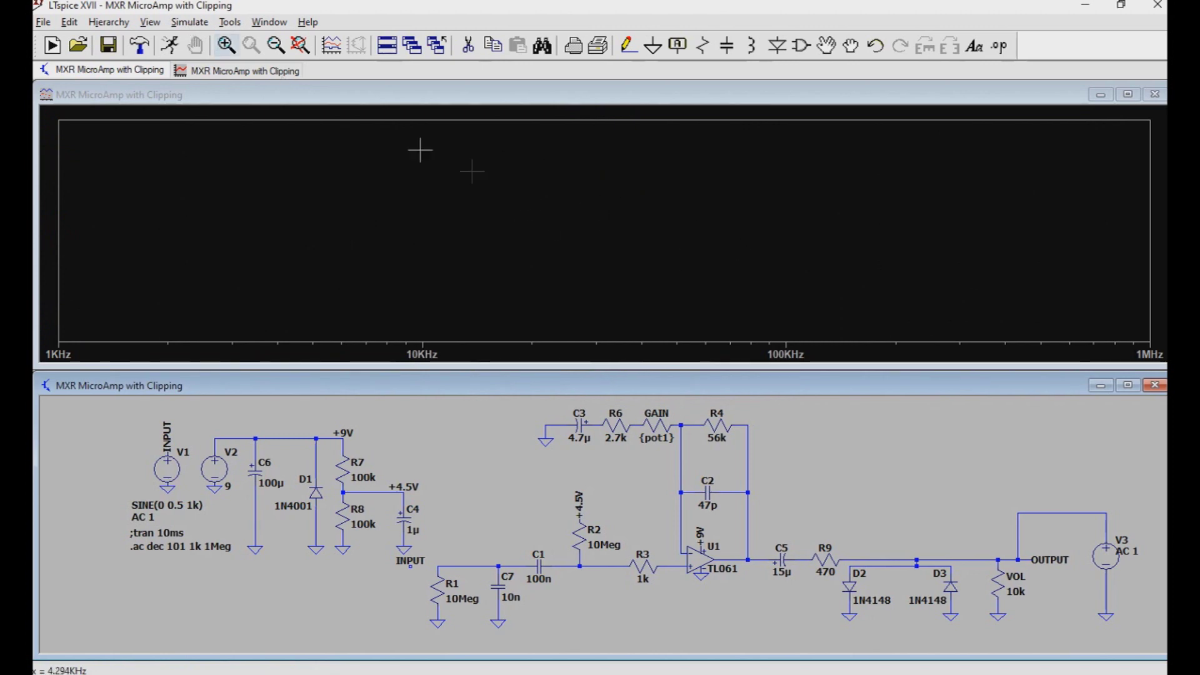
{"action": "right_click", "coordinate": [541, 140]}
{"action": "left_click", "coordinate": [611, 218]}
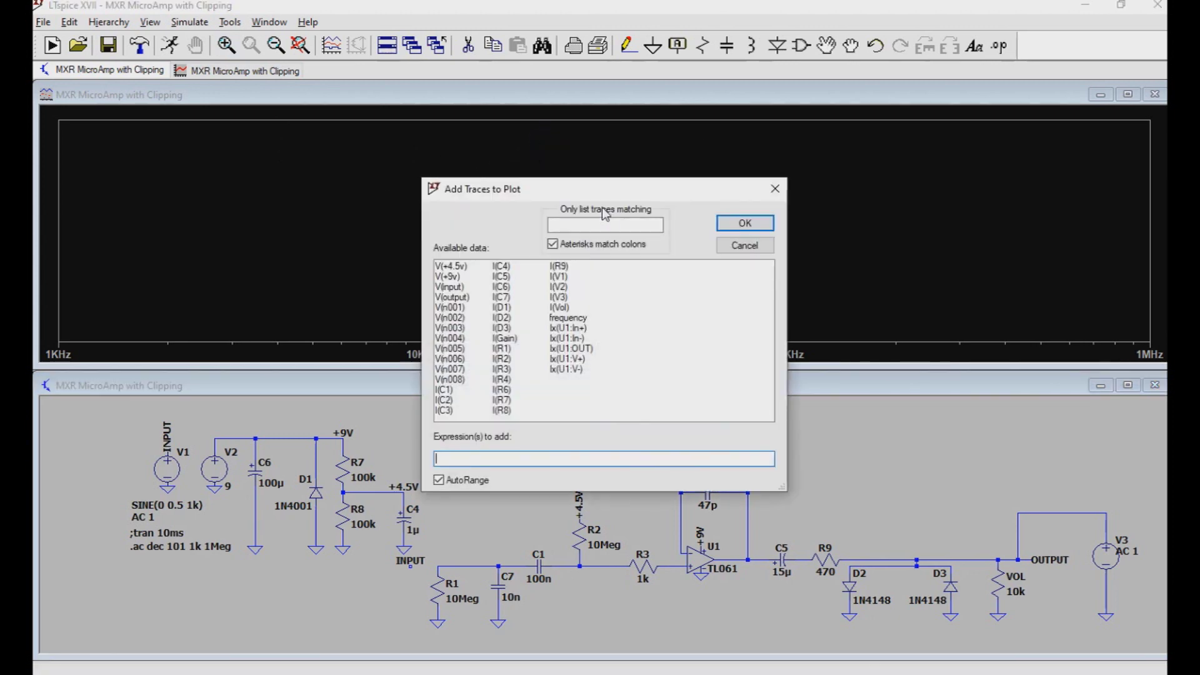
{"action": "left_click", "coordinate": [451, 297]}
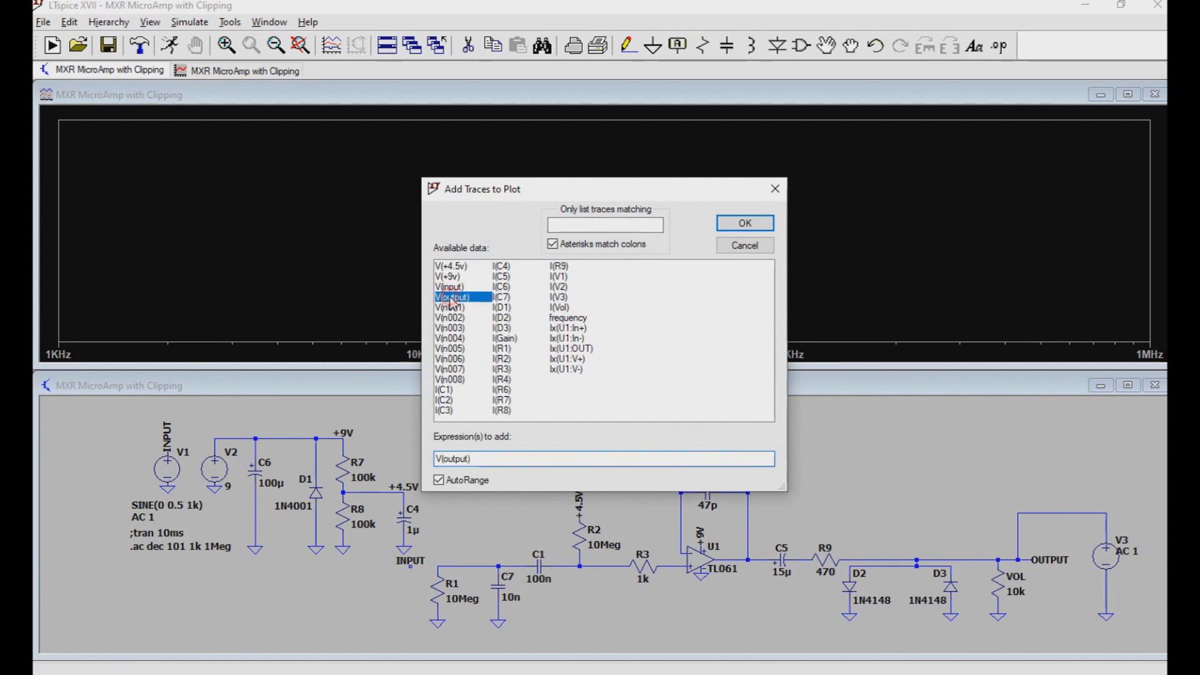
{"action": "left_click", "coordinate": [565, 459]}
{"action": "type", "text": "/"}
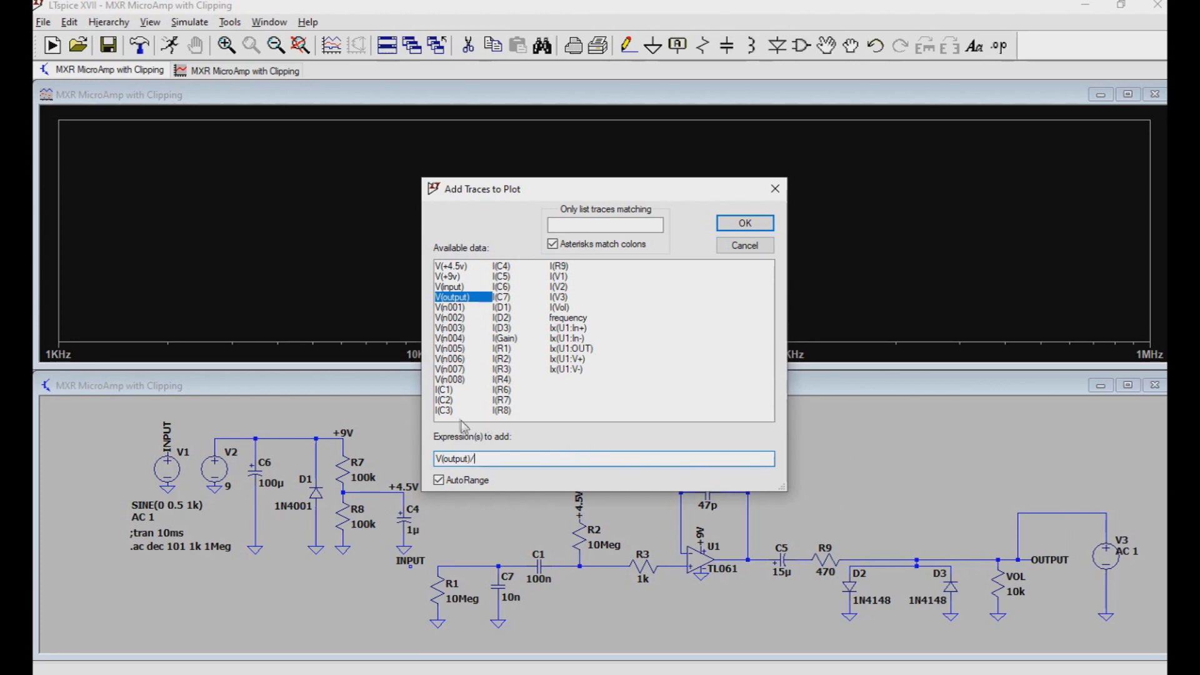
{"action": "left_click", "coordinate": [557, 297]}
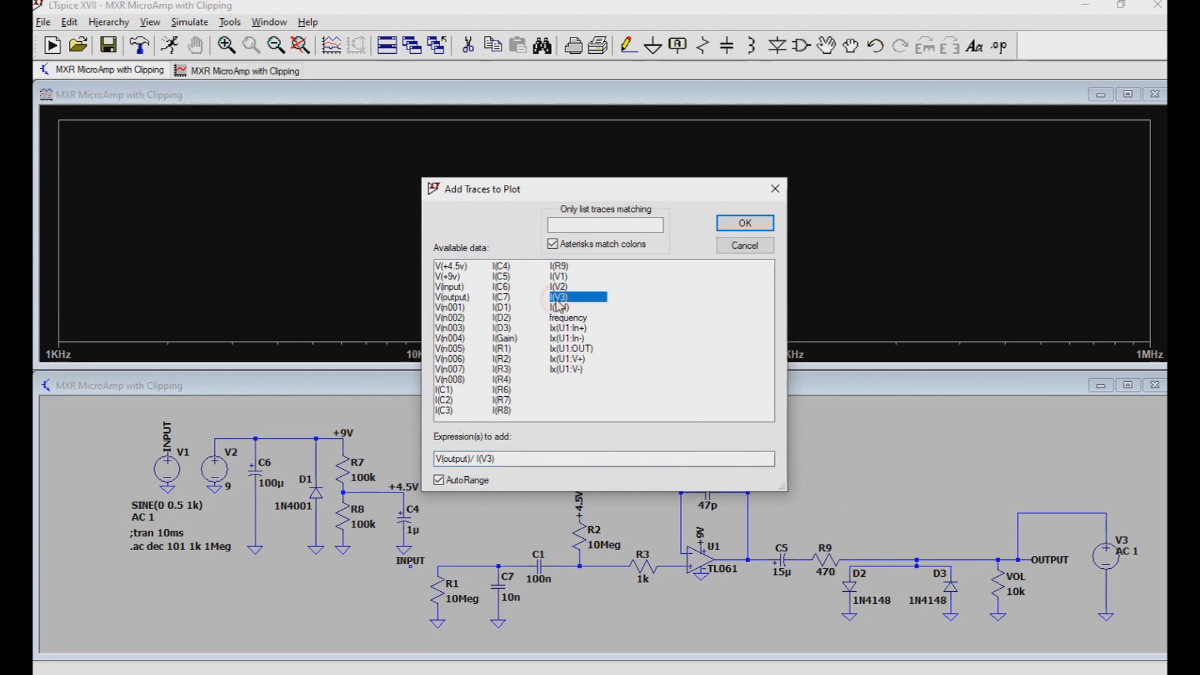
{"action": "left_click", "coordinate": [735, 225]}
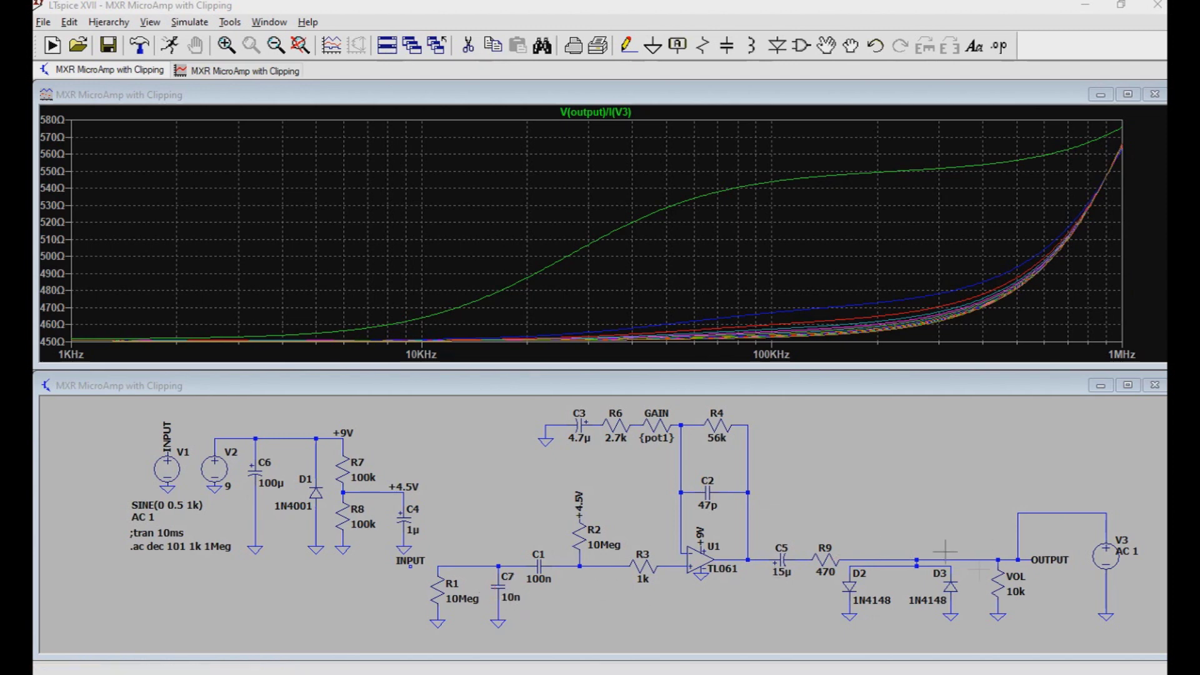
Place a vertical capacitor between diode D3 and the VOL resistor, and ground its lower terminal.
{"action": "left_click", "coordinate": [726, 45]}
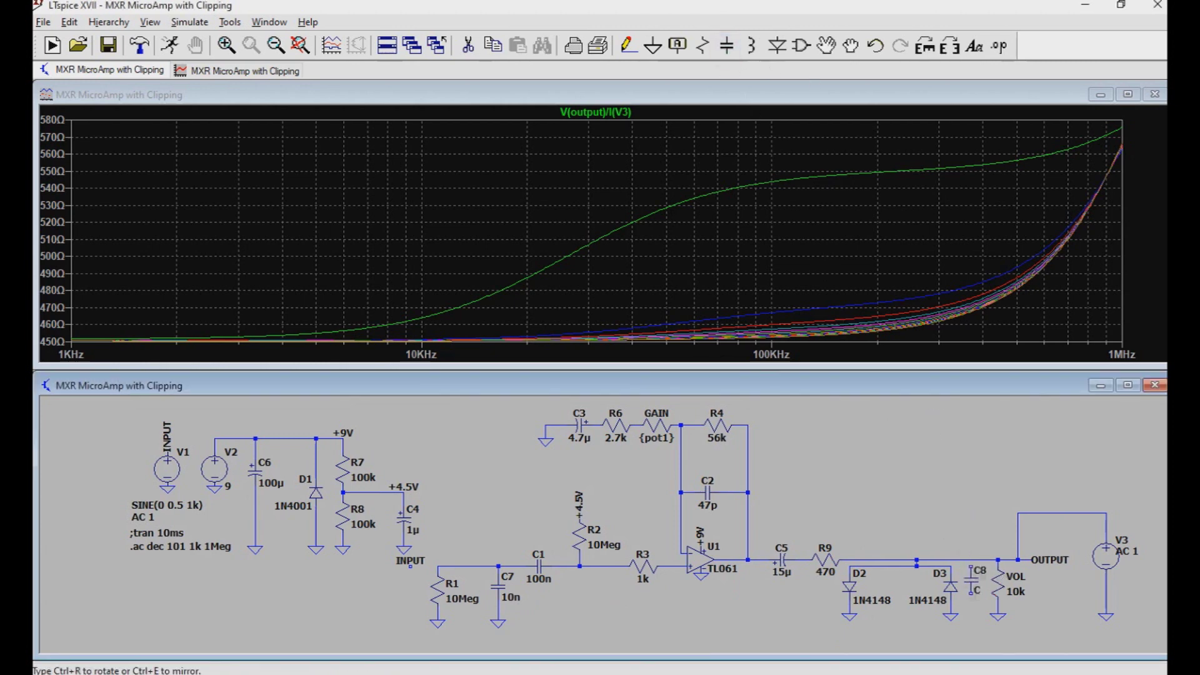
{"action": "left_click", "coordinate": [972, 579]}
{"action": "key", "text": "Escape"}
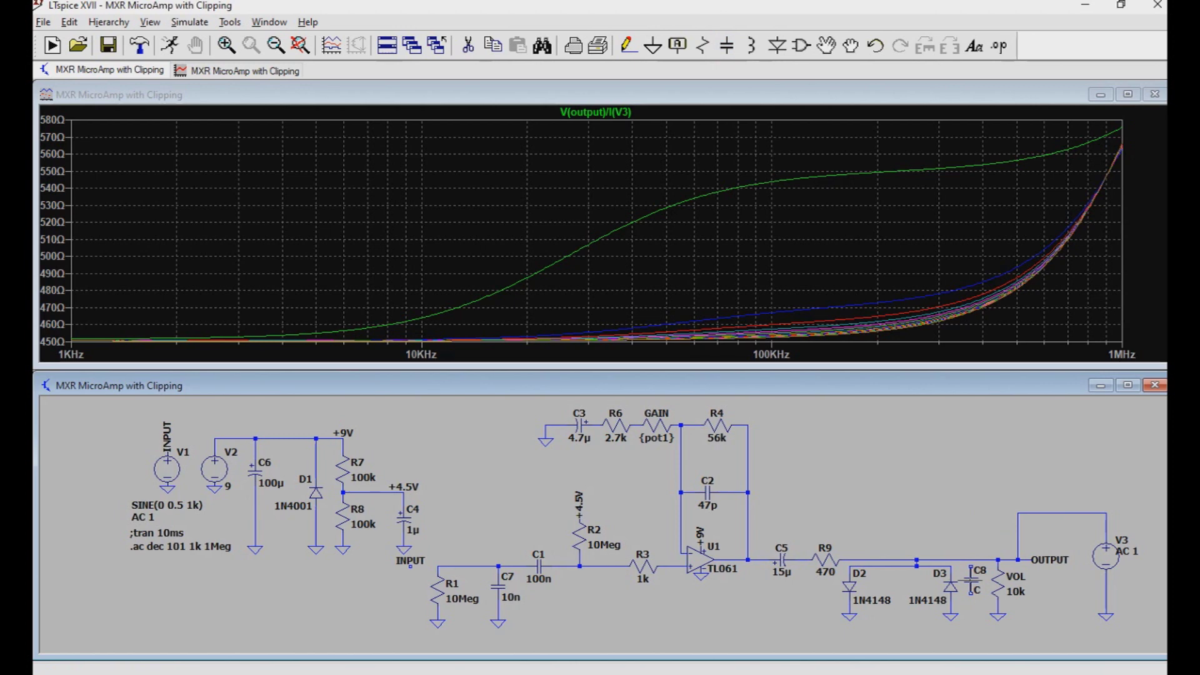
{"action": "left_click", "coordinate": [651, 46]}
{"action": "left_click", "coordinate": [970, 601]}
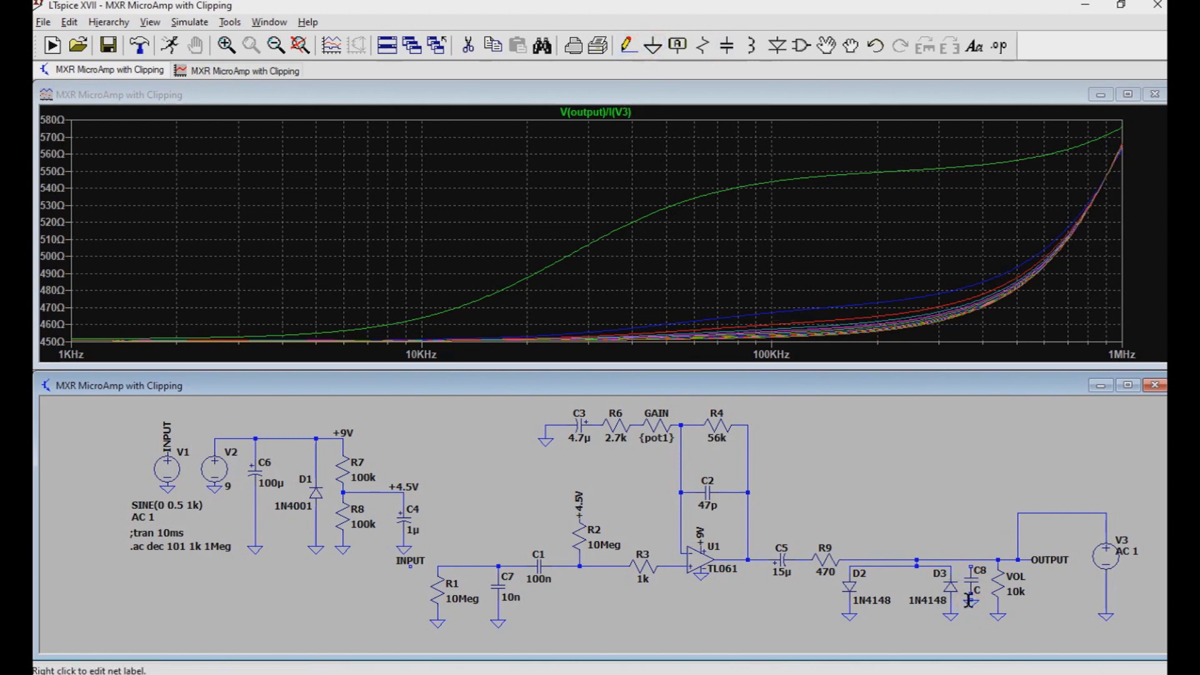
Wire the upper terminal of the new capacitor beside D3 to the OUTPUT line.
{"action": "left_click", "coordinate": [627, 46]}
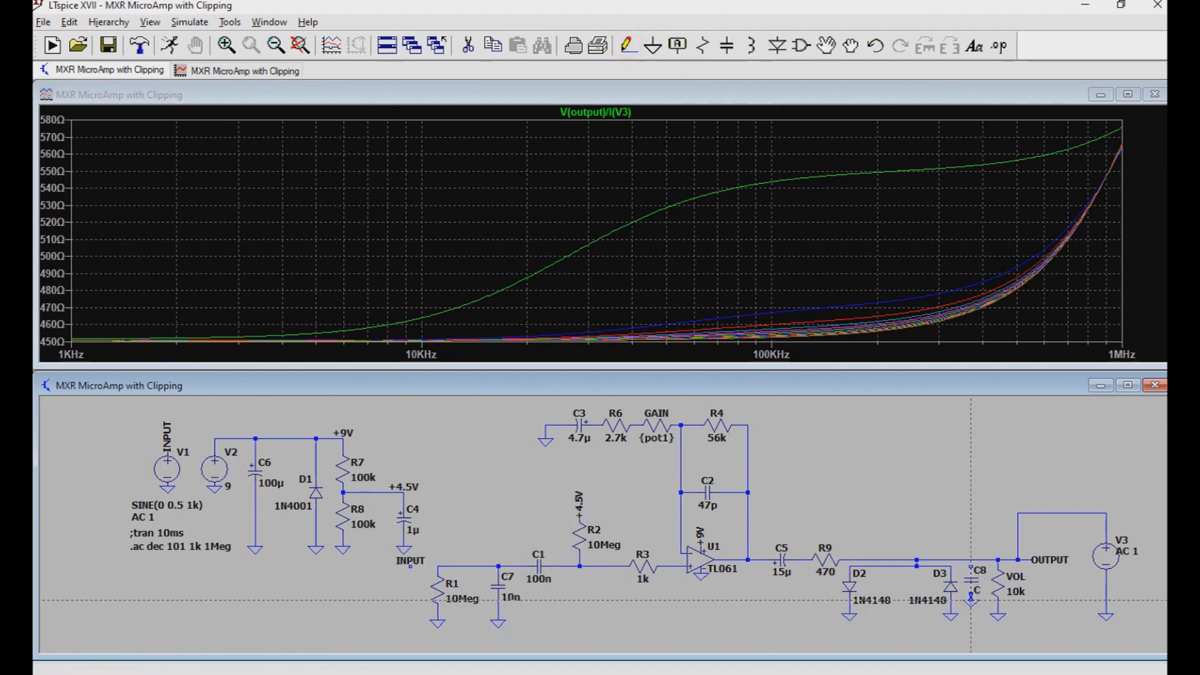
{"action": "left_click", "coordinate": [970, 565]}
{"action": "left_click", "coordinate": [970, 560]}
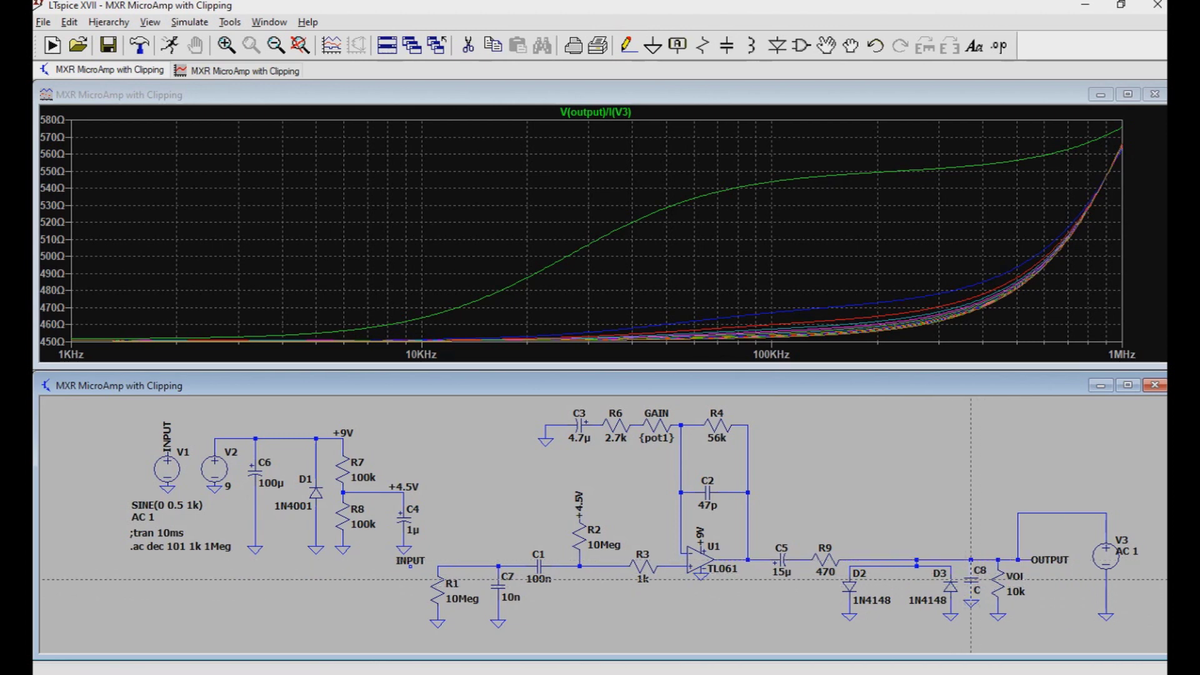
Set capacitor C8 to 1n and rerun the AC analysis of the output impedance.
{"action": "right_click", "coordinate": [971, 581]}
{"action": "right_click", "coordinate": [972, 581]}
{"action": "type", "text": "1n"}
{"action": "key", "text": "Return"}
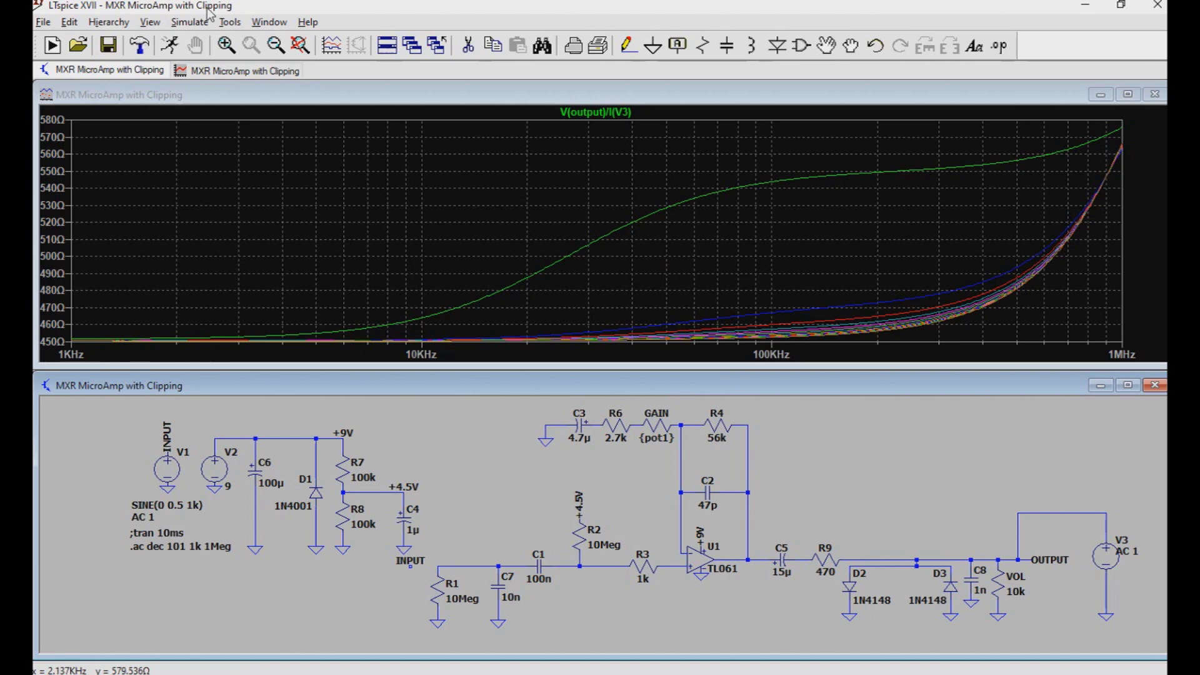
{"action": "left_click", "coordinate": [187, 22]}
{"action": "left_click", "coordinate": [195, 39]}
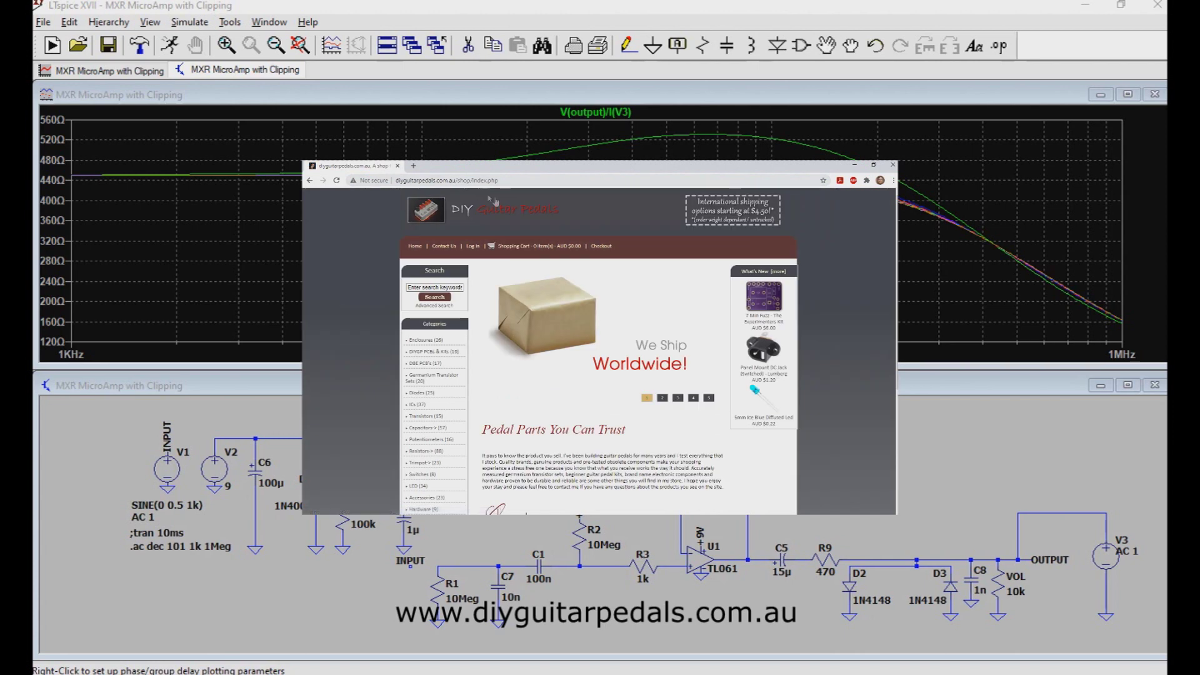
In the web browser, look through the DIYGP PCBs & Kits and DBE PCB's categories of the diyguitarpedals.com.au shop.
{"action": "left_click", "coordinate": [430, 351]}
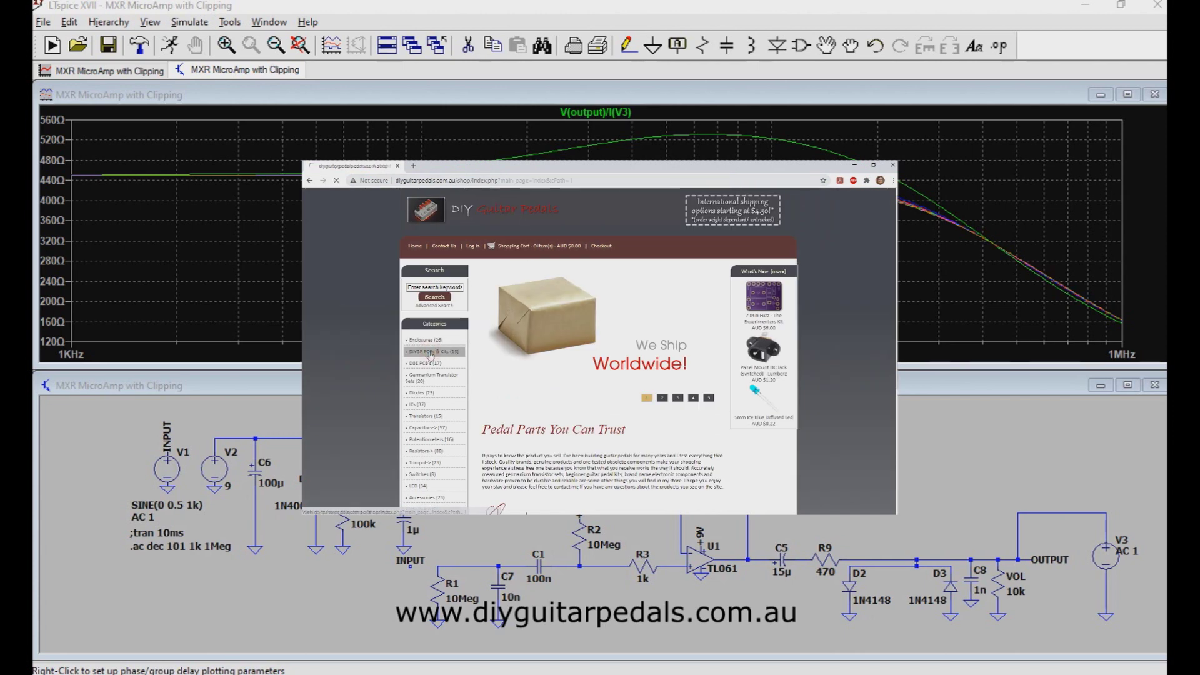
{"action": "scroll", "coordinate": [430, 355], "scroll_direction": "down", "scroll_amount": 5}
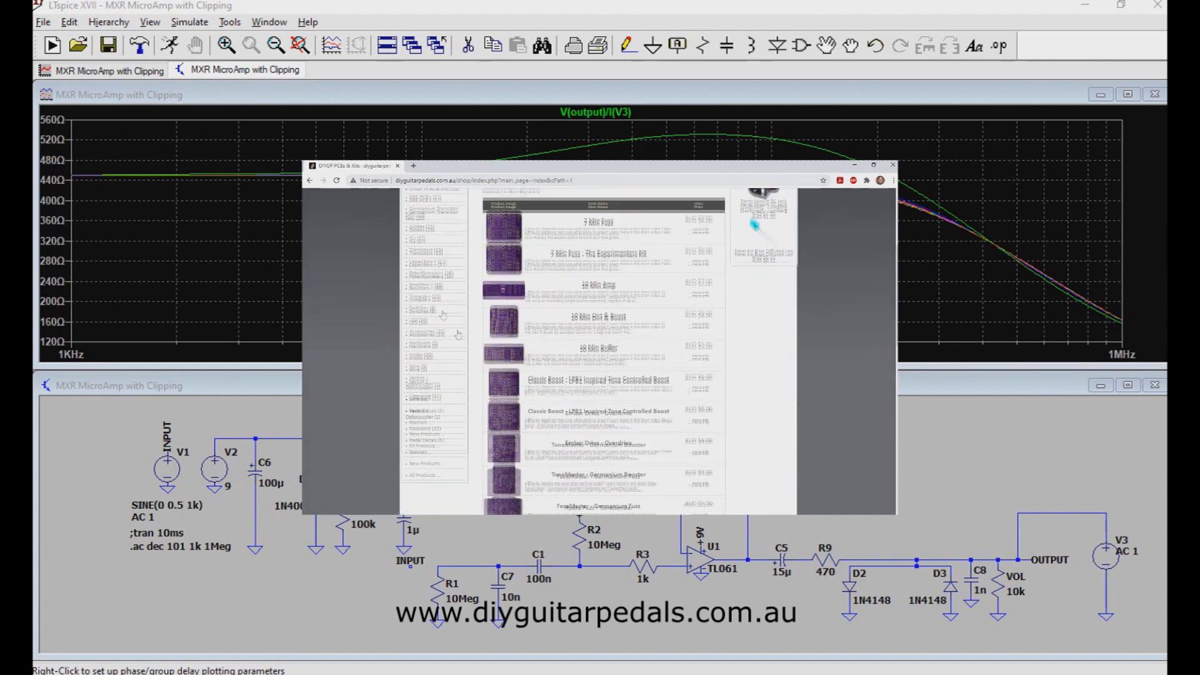
{"action": "left_click", "coordinate": [425, 197]}
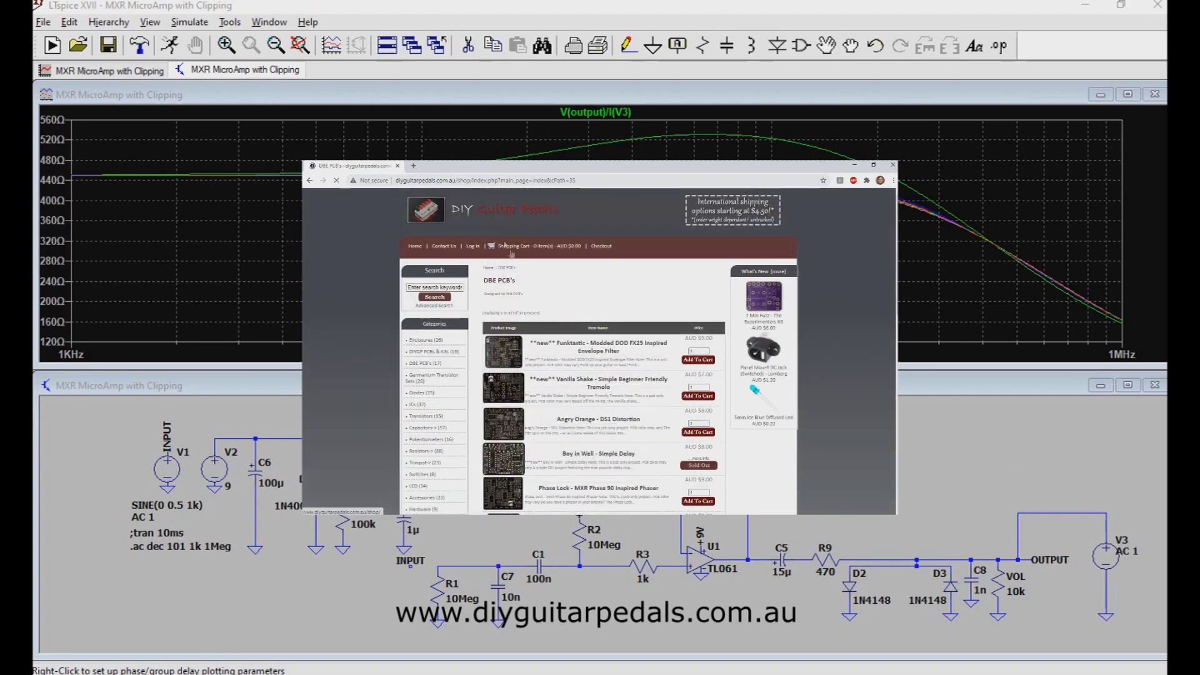
{"action": "scroll", "coordinate": [553, 327], "scroll_direction": "down", "scroll_amount": 3}
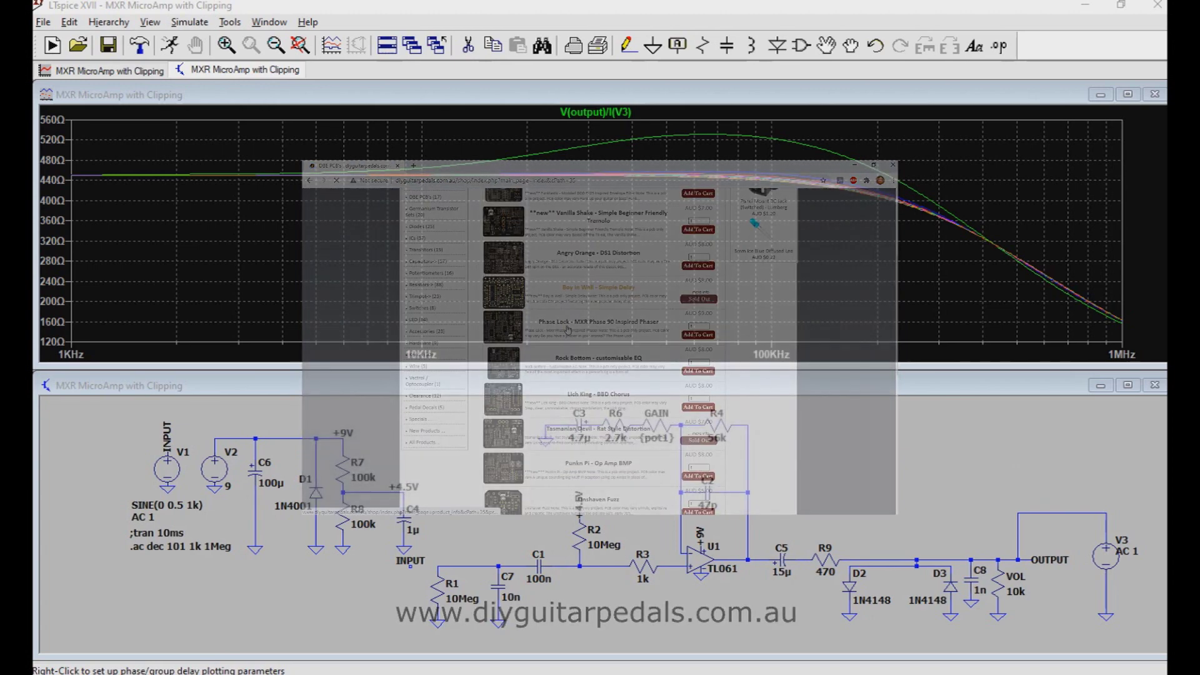